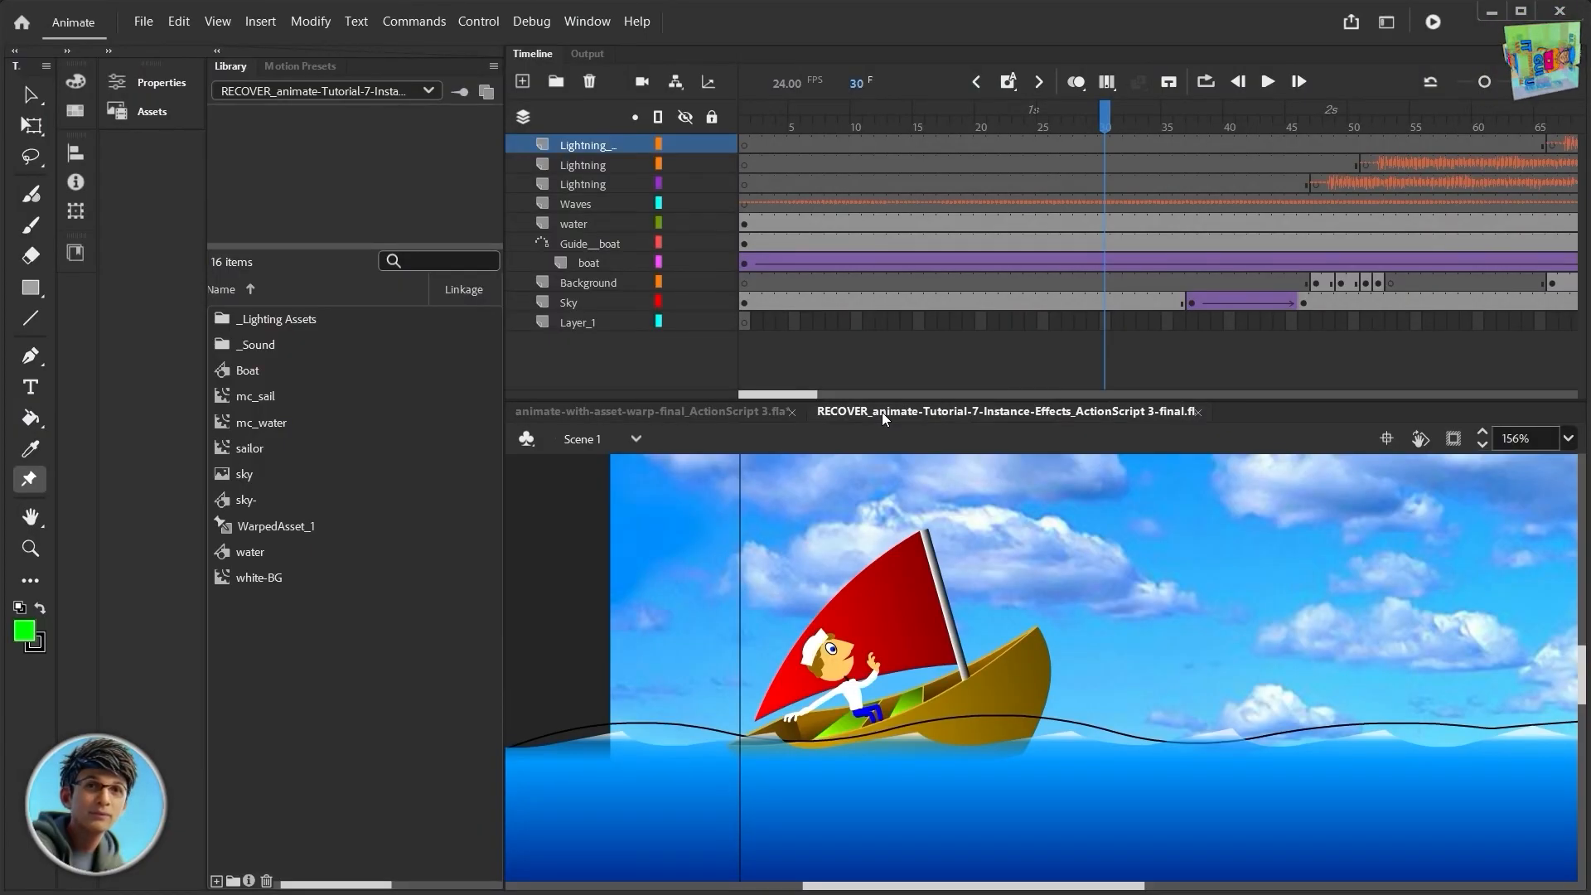
Preview the sailor's boat animation, switch to animate-with-asset-warp-final_ActionScript 3.fla, and play through its timeline
drag(1107, 116, 1301, 215)
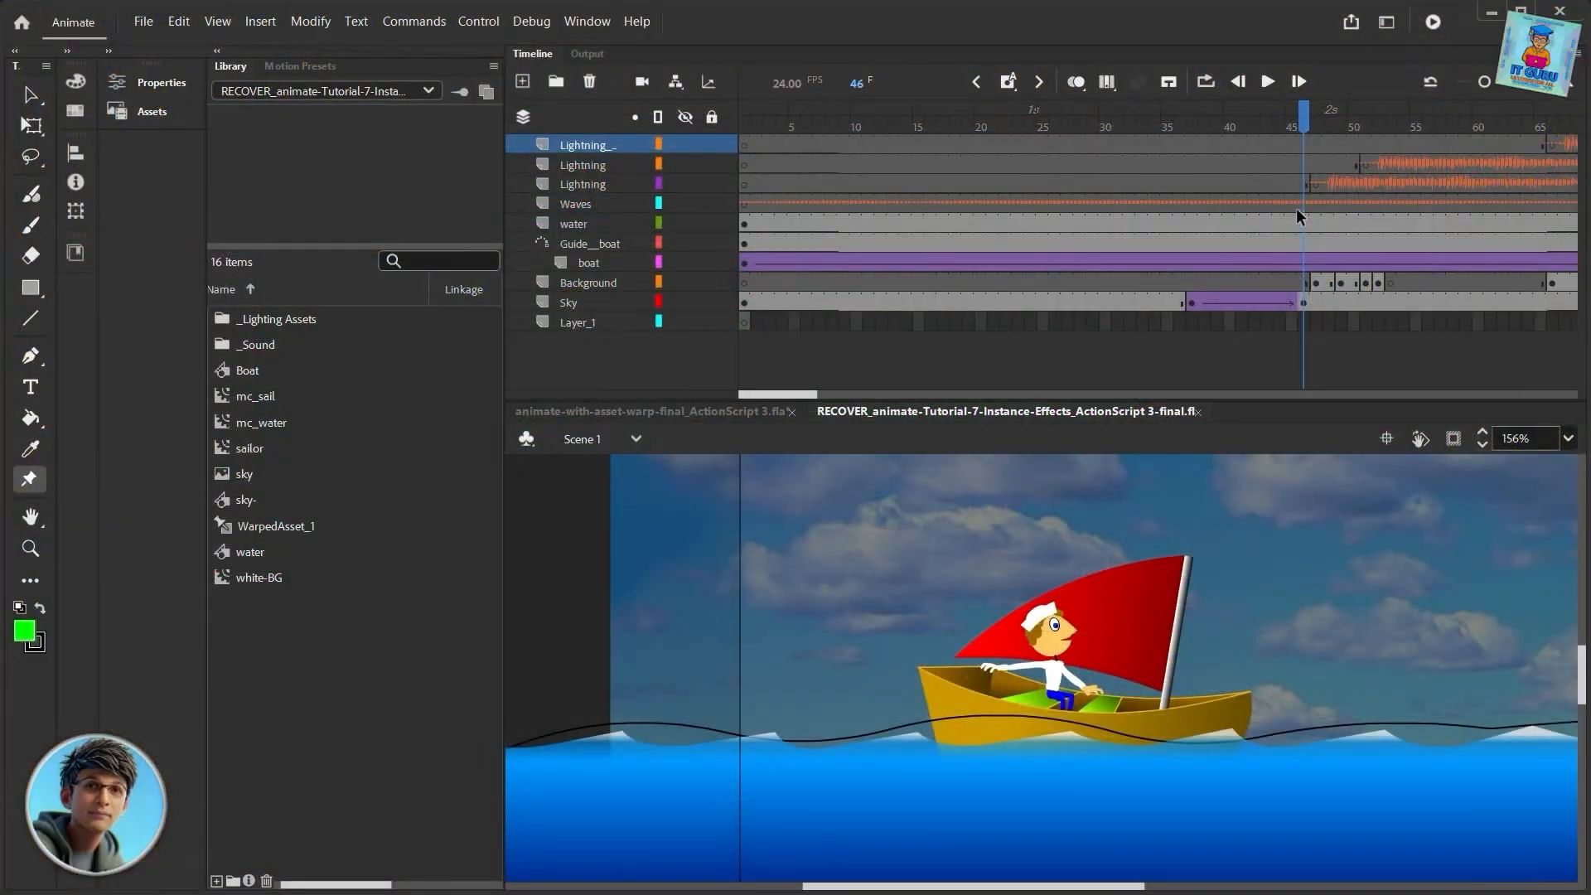
click(668, 409)
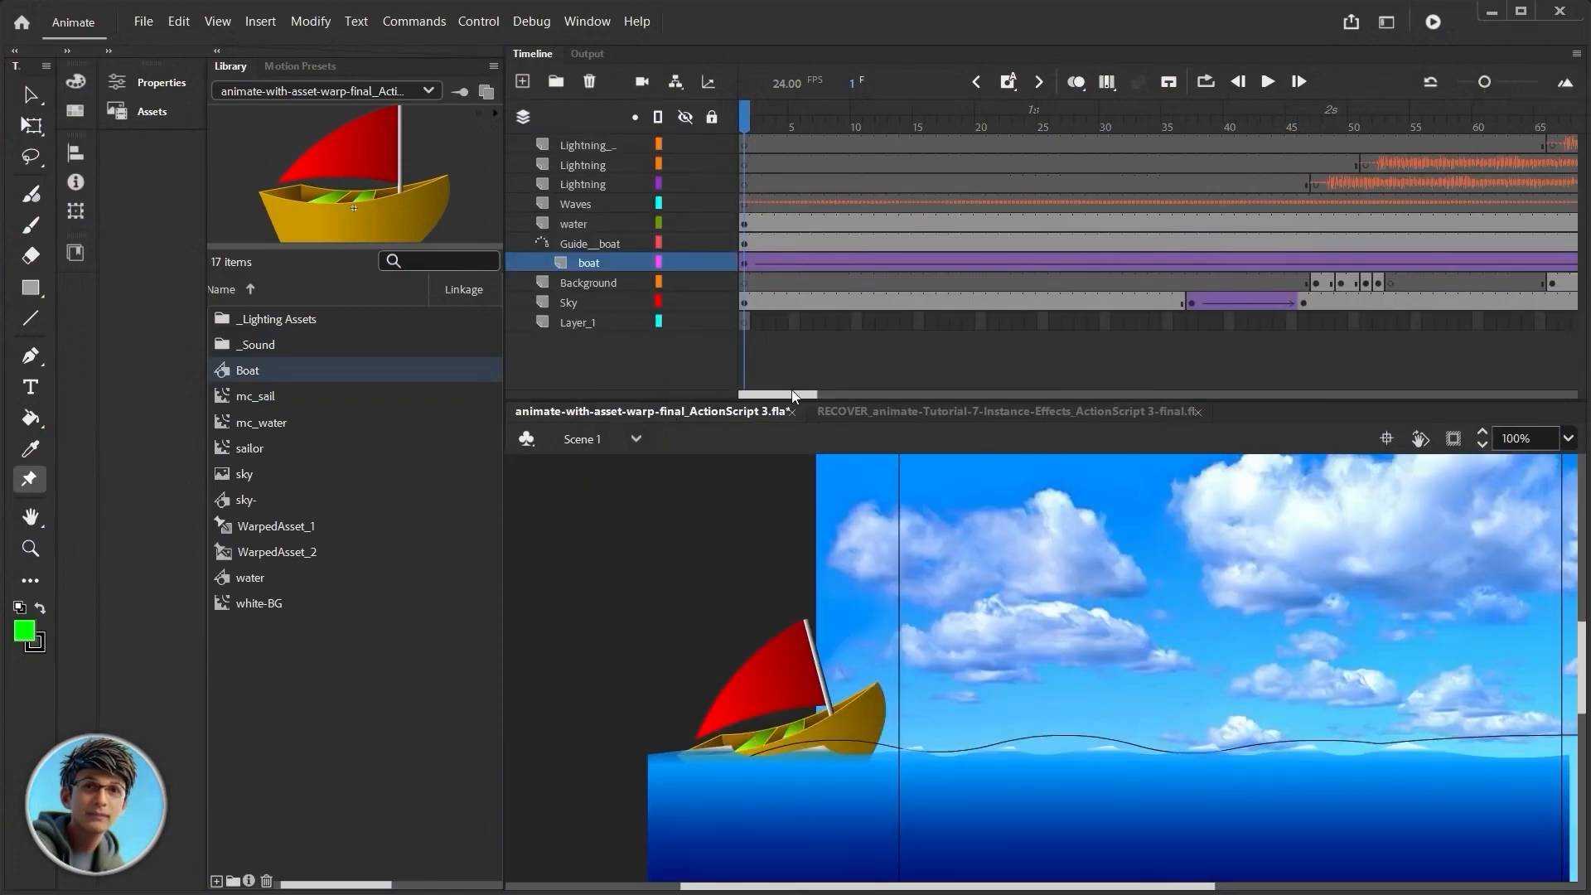
click(1268, 82)
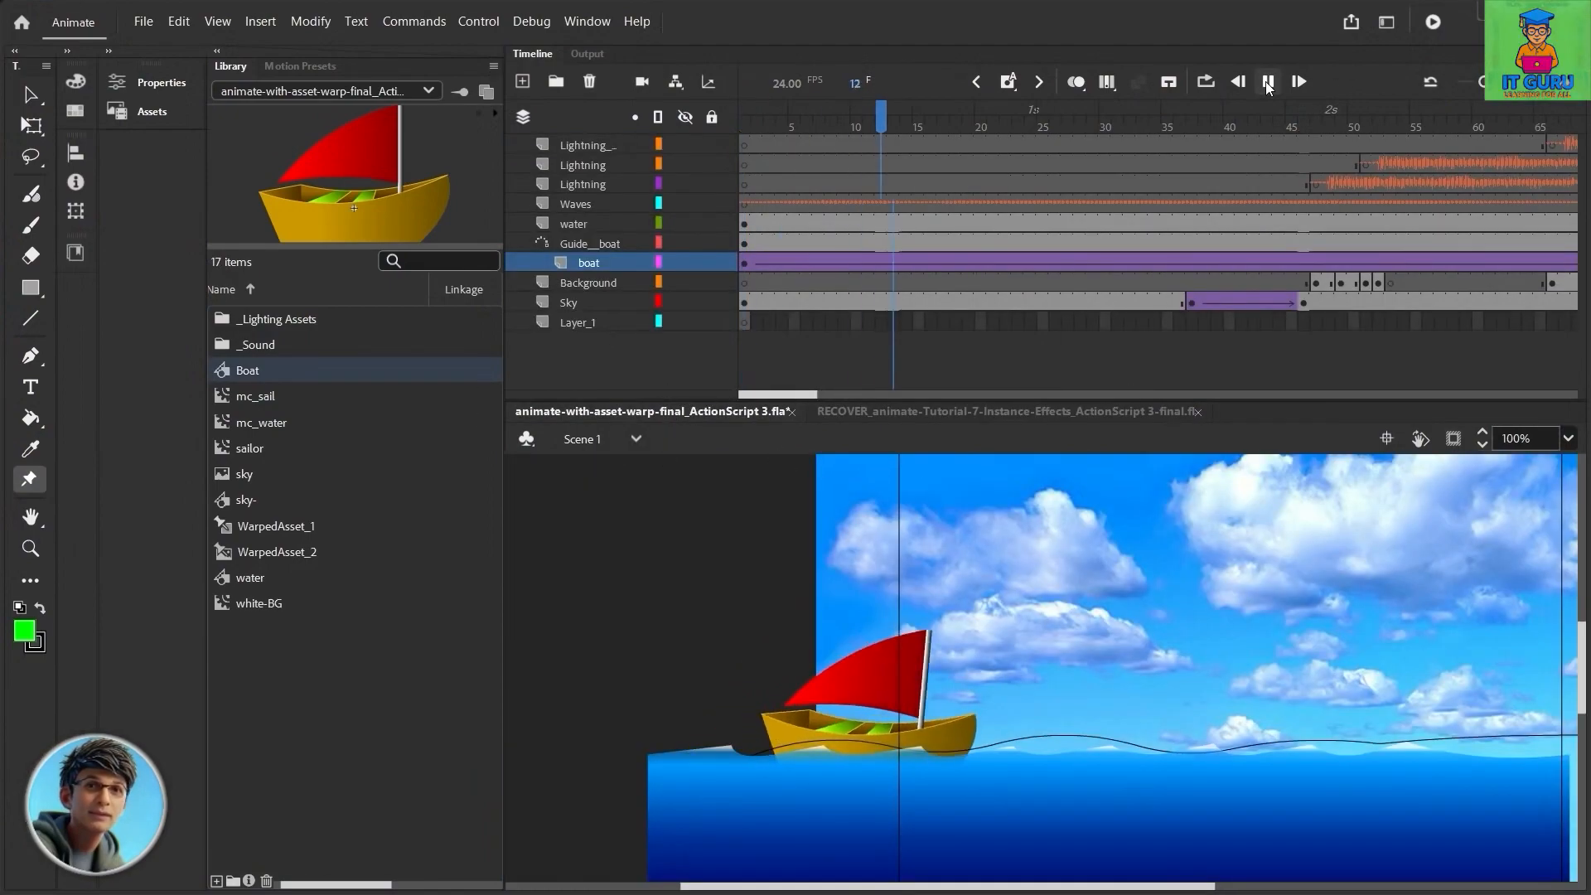
drag(1002, 887, 1099, 888)
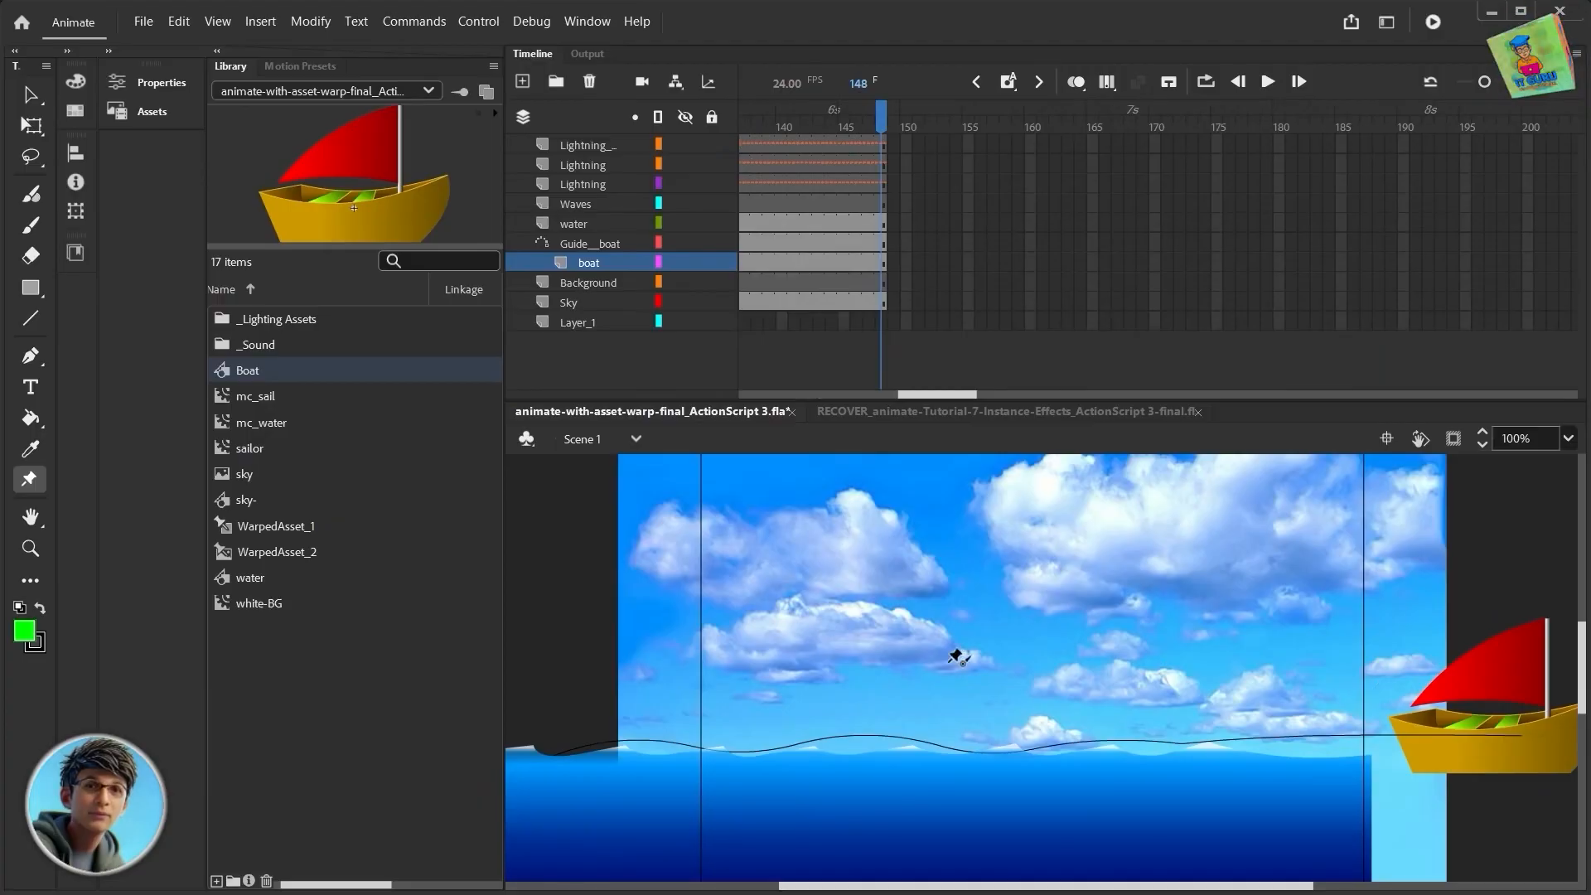
key(Return)
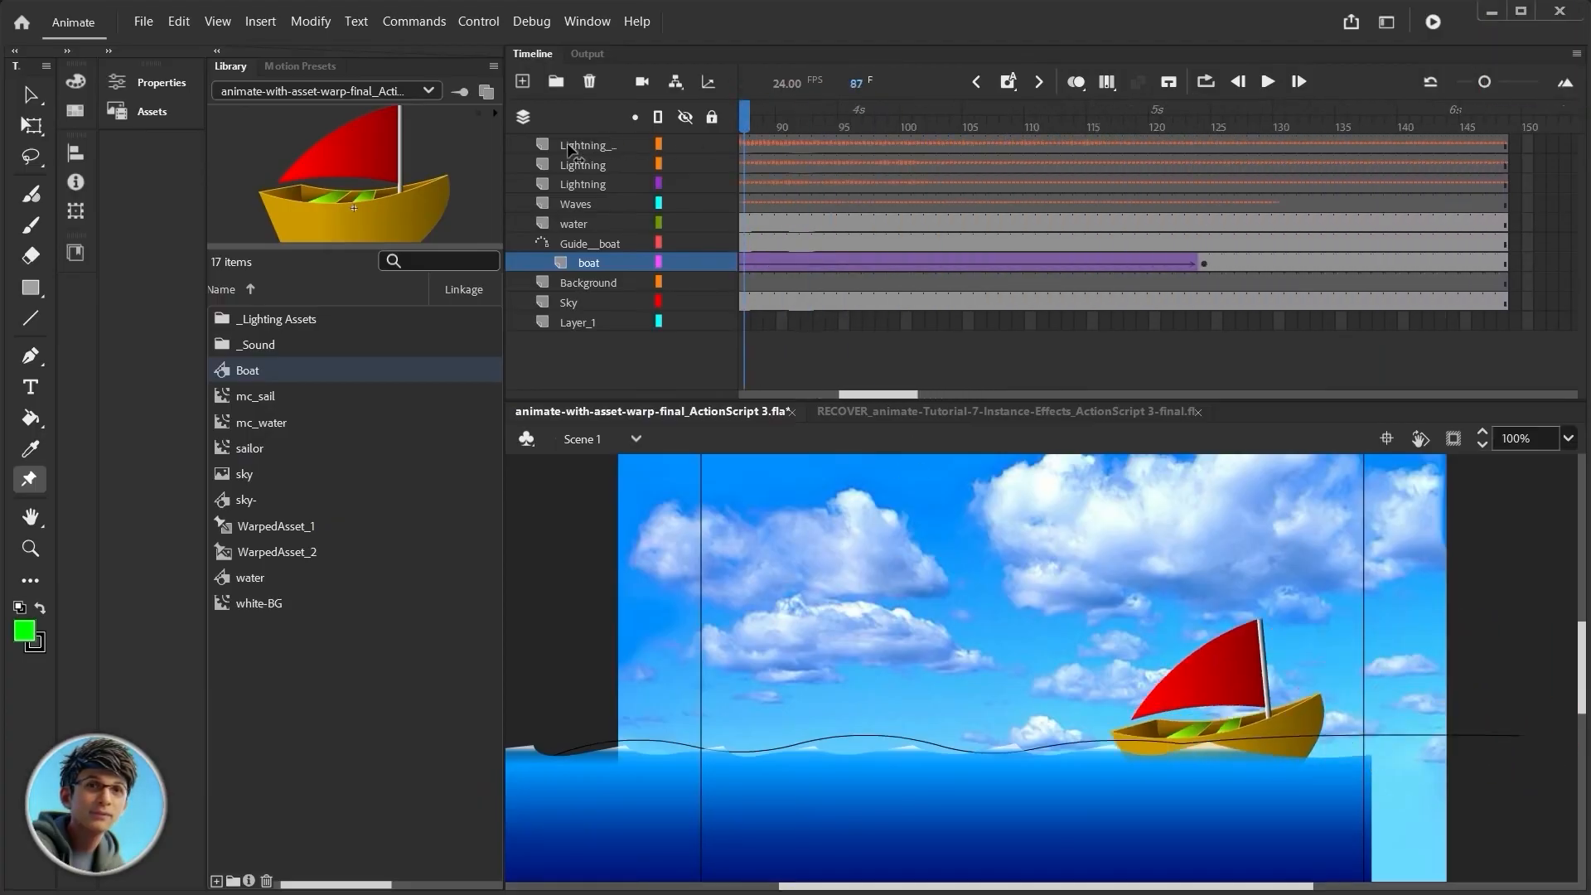
drag(569, 145, 1124, 237)
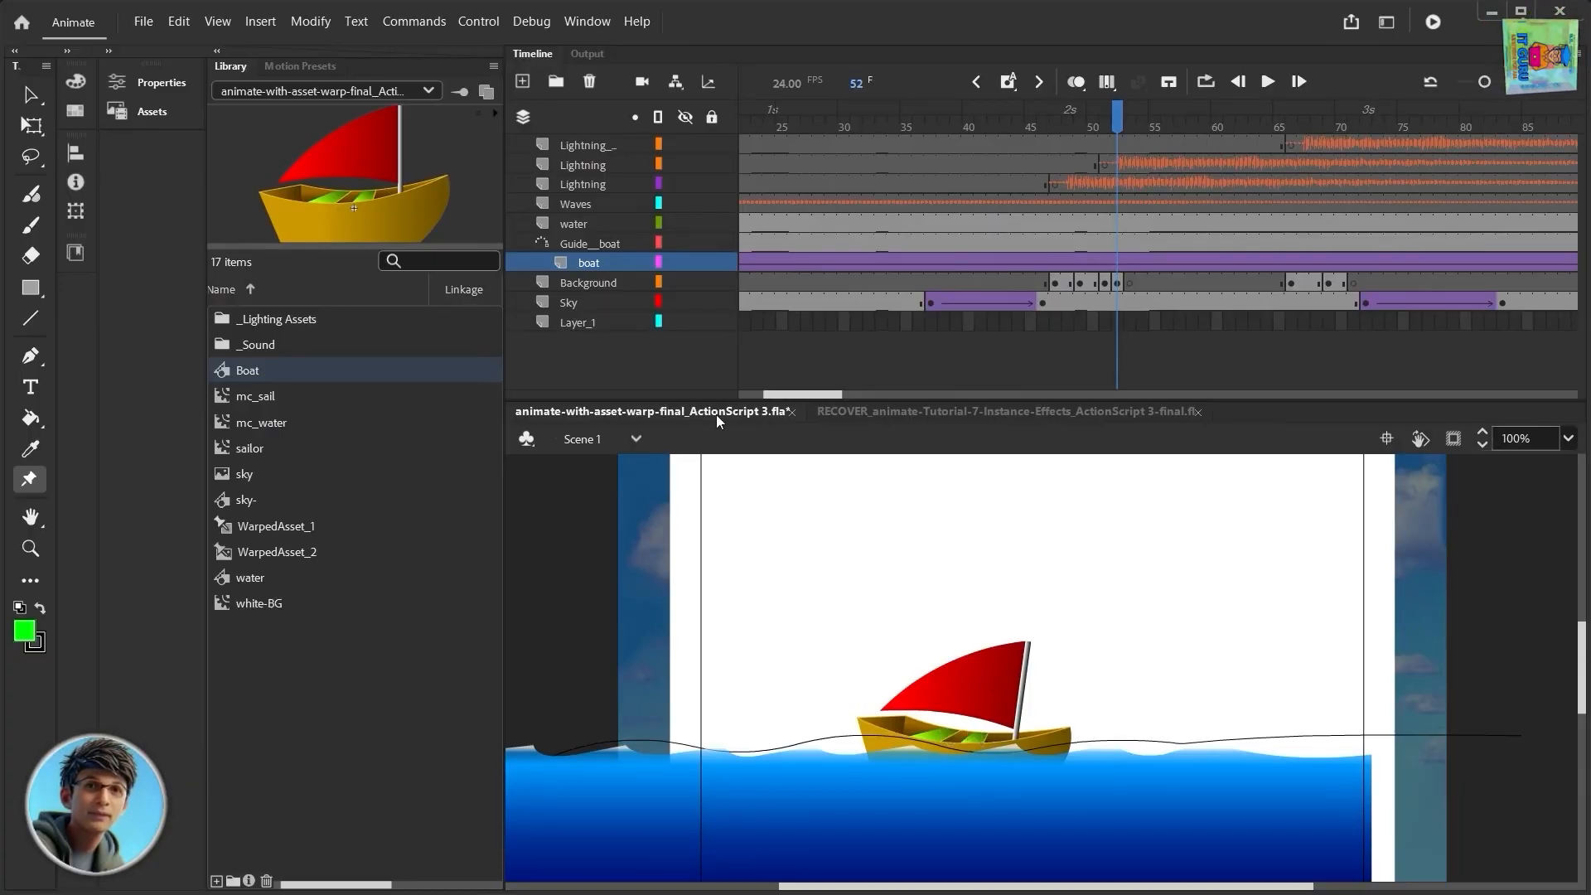
Open the Boat symbol for editing and add a layer named "sailor" above the sail layer
double_click(224, 375)
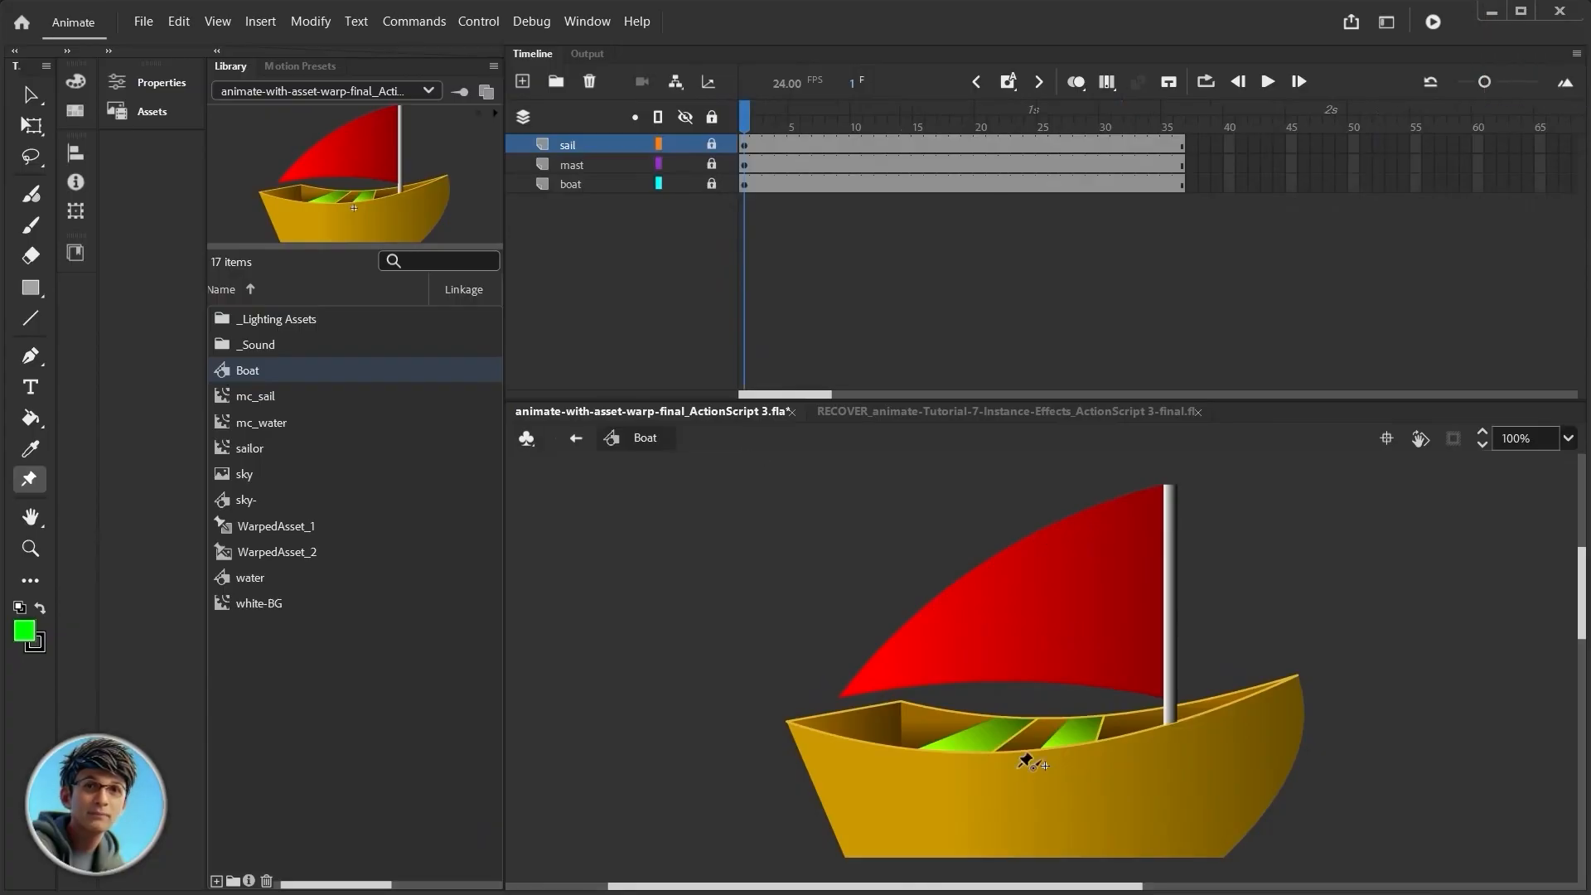
click(526, 82)
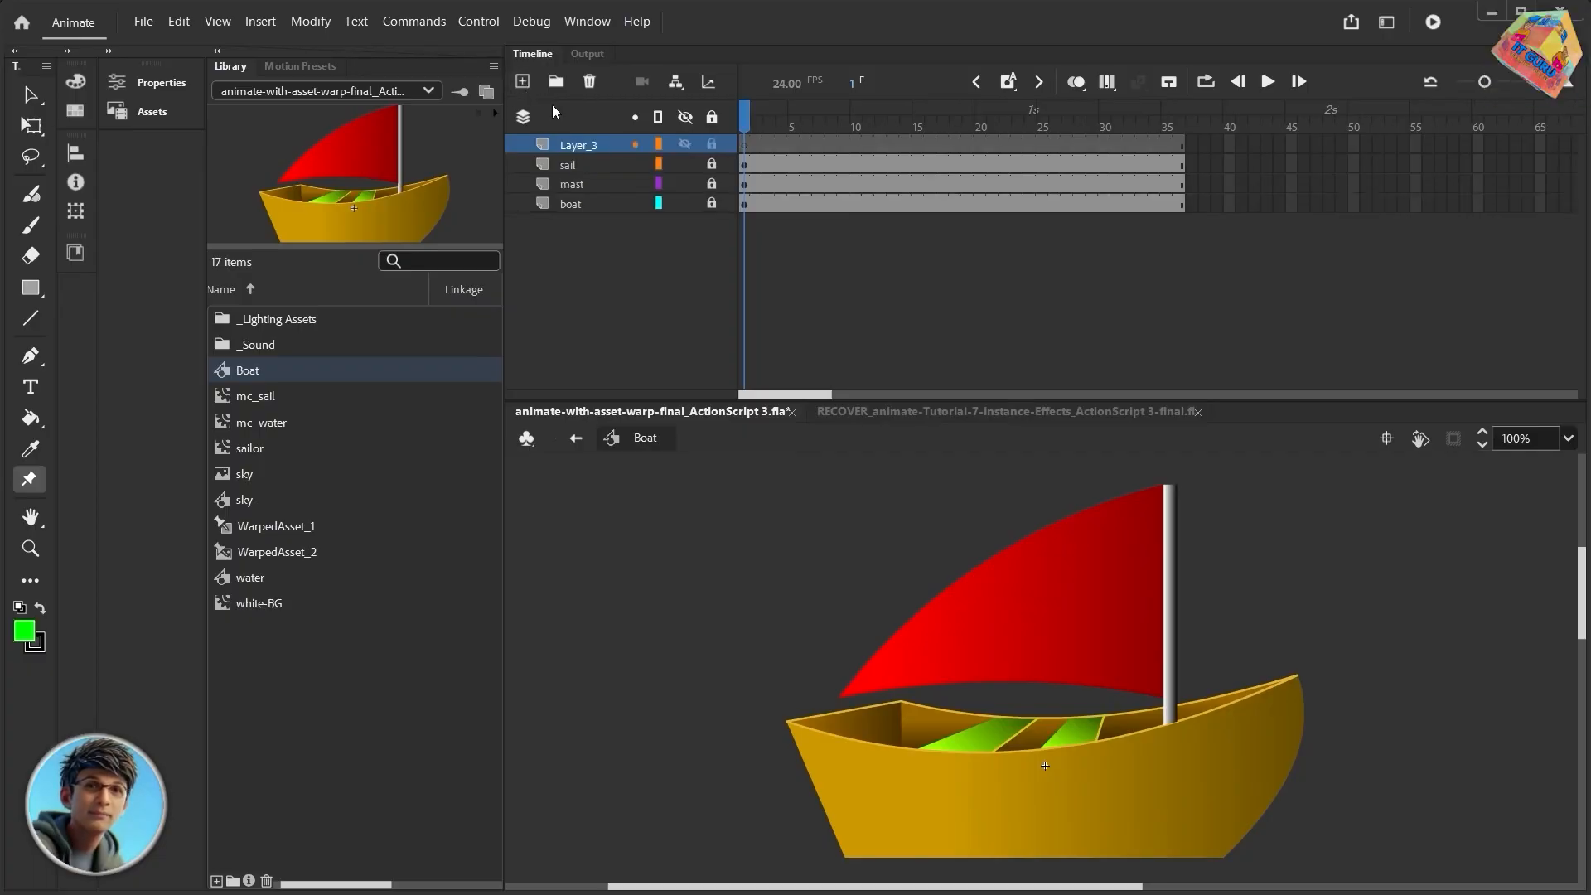
double_click(577, 145)
text(sailo)
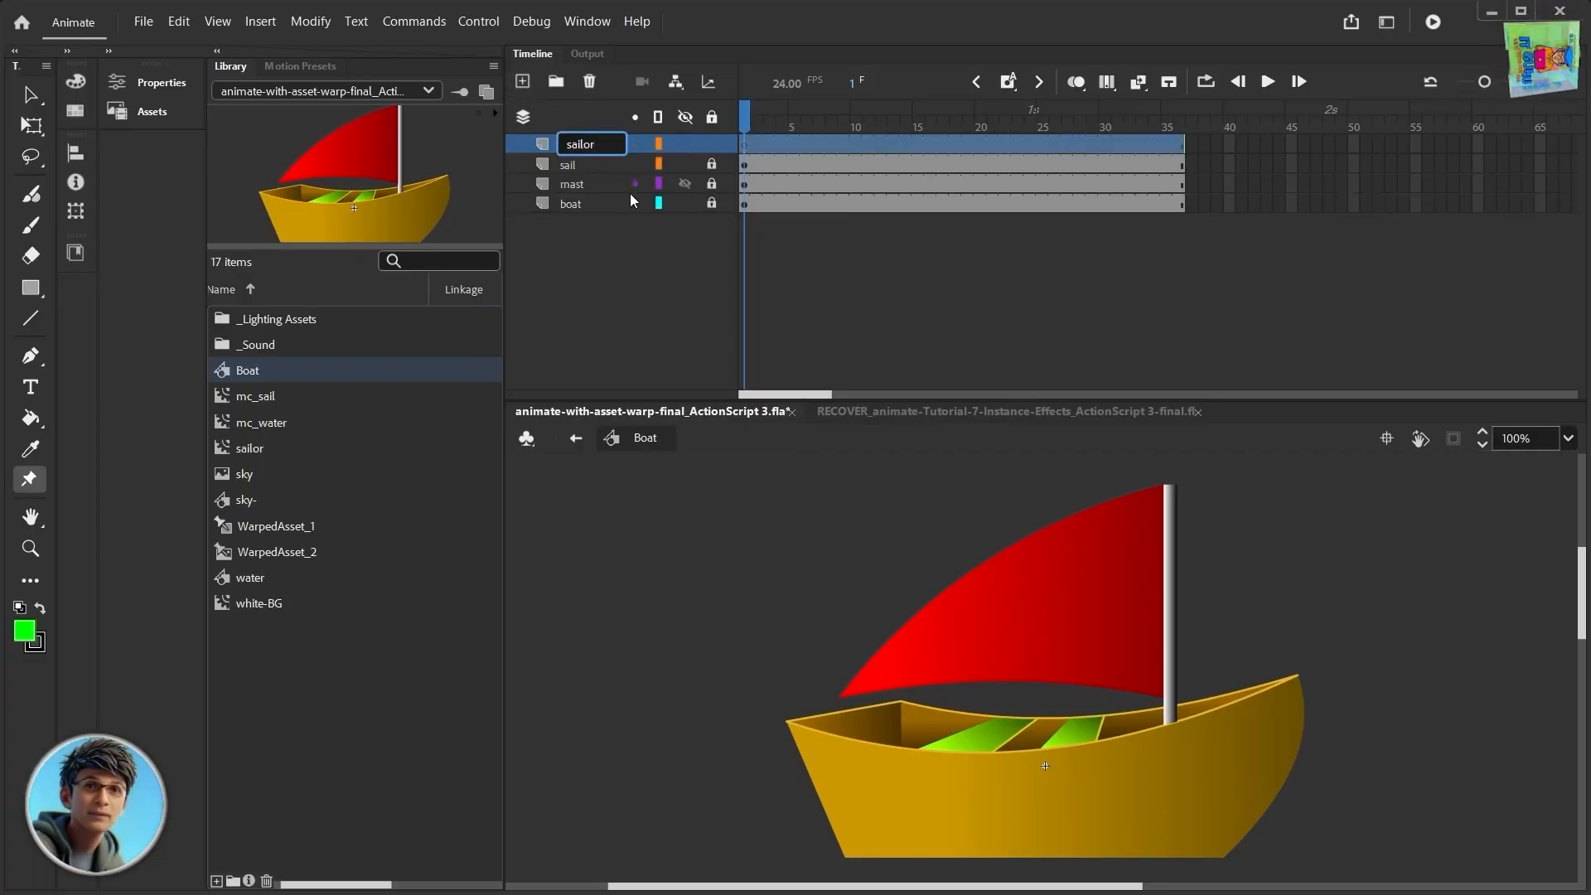
text(r)
click(625, 274)
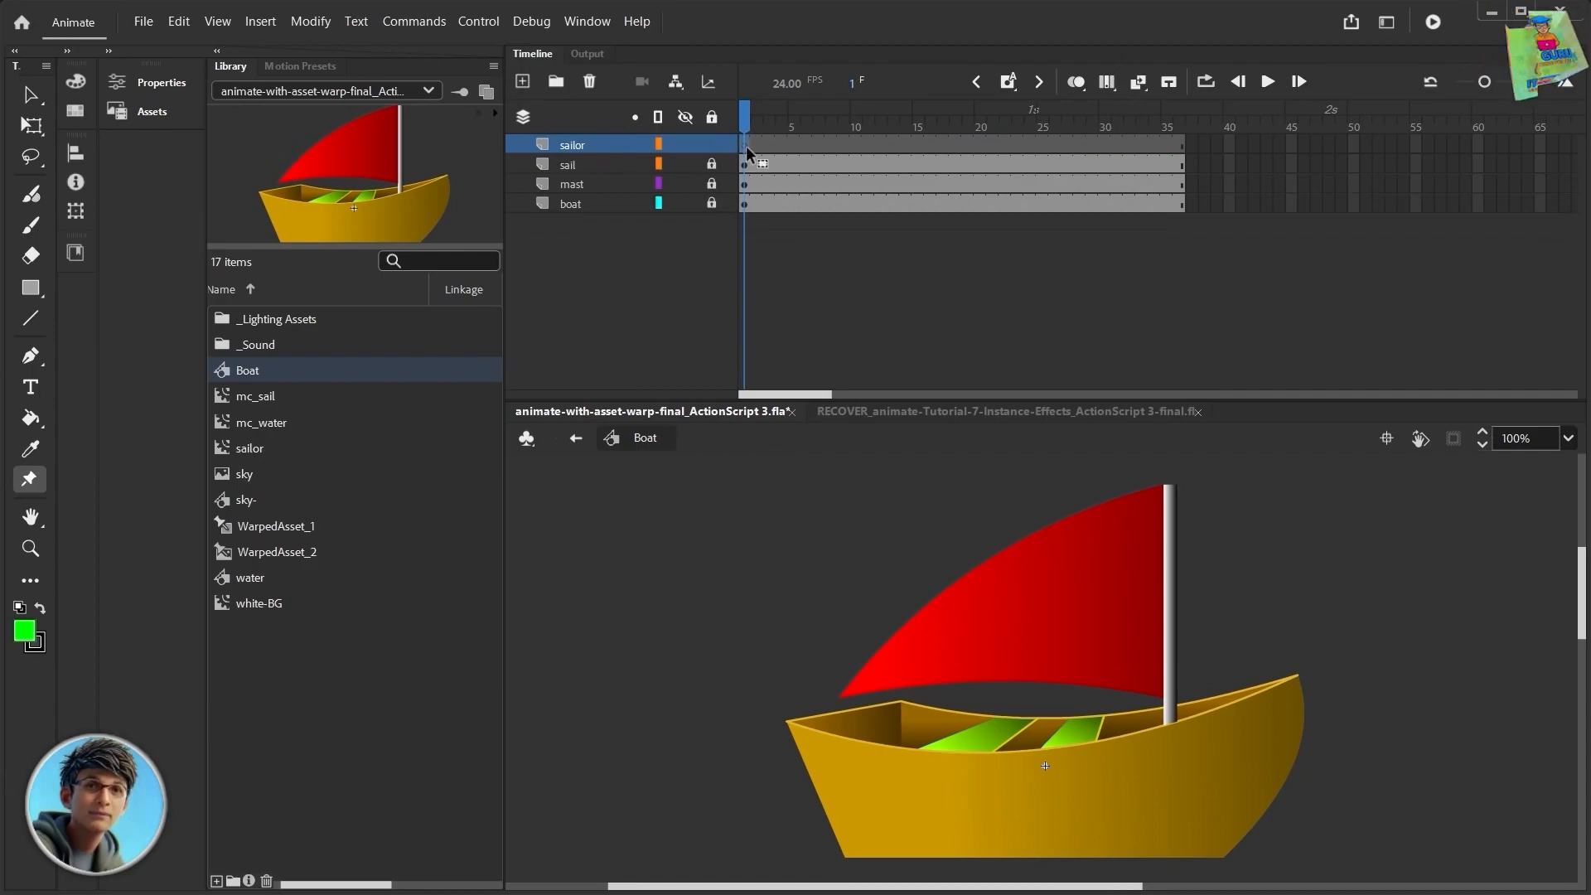
Place the sailor symbol from the library on the sailor layer and seat it on the boat's rear bench
click(226, 451)
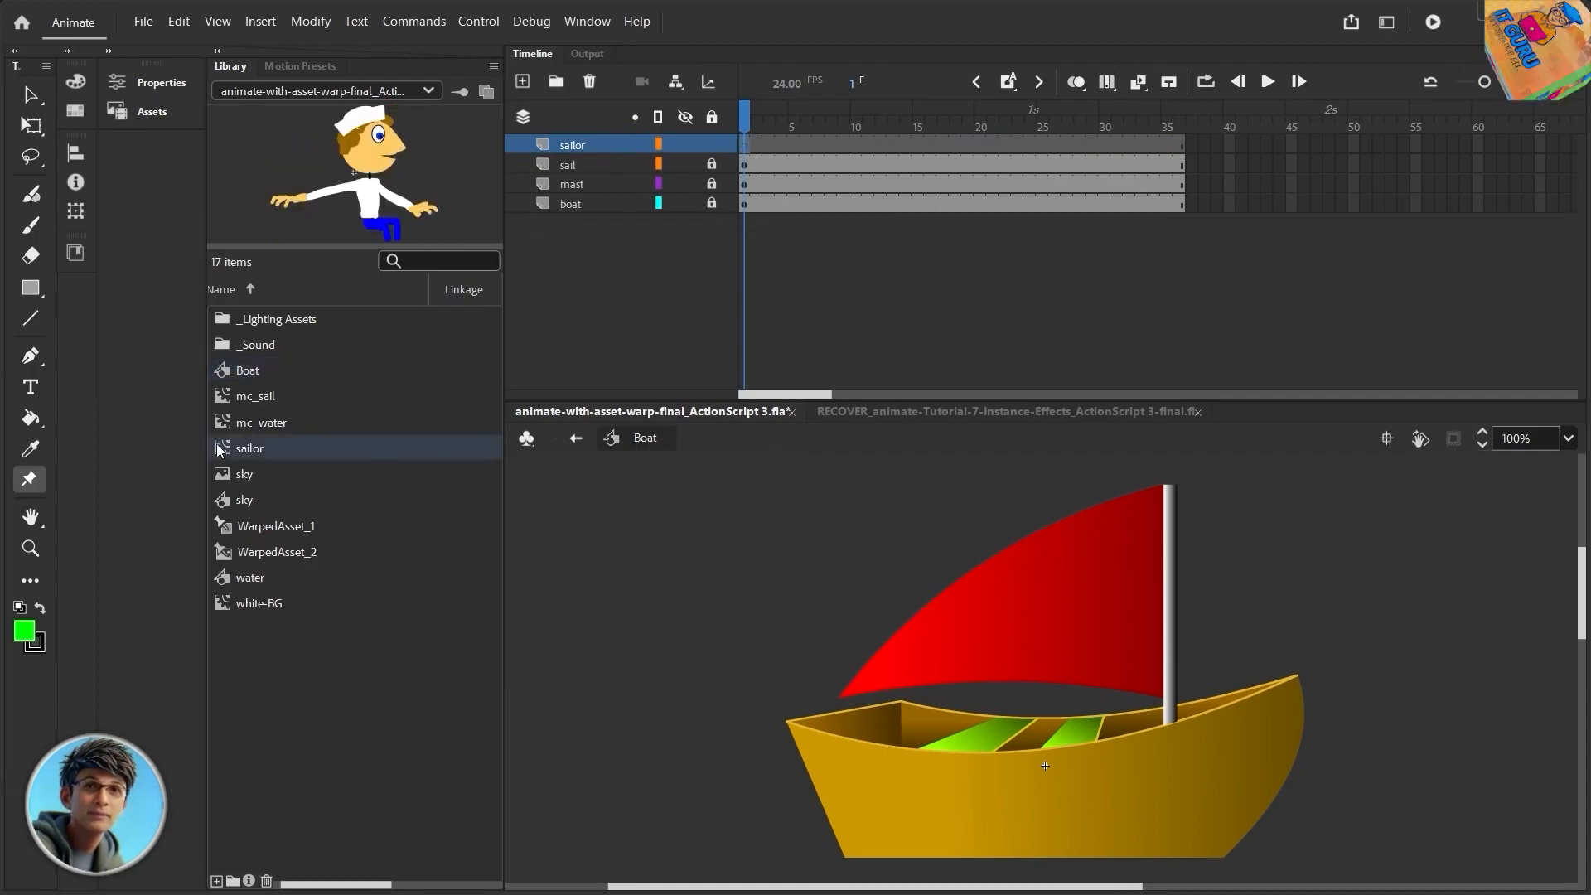
drag(226, 452, 846, 579)
click(31, 95)
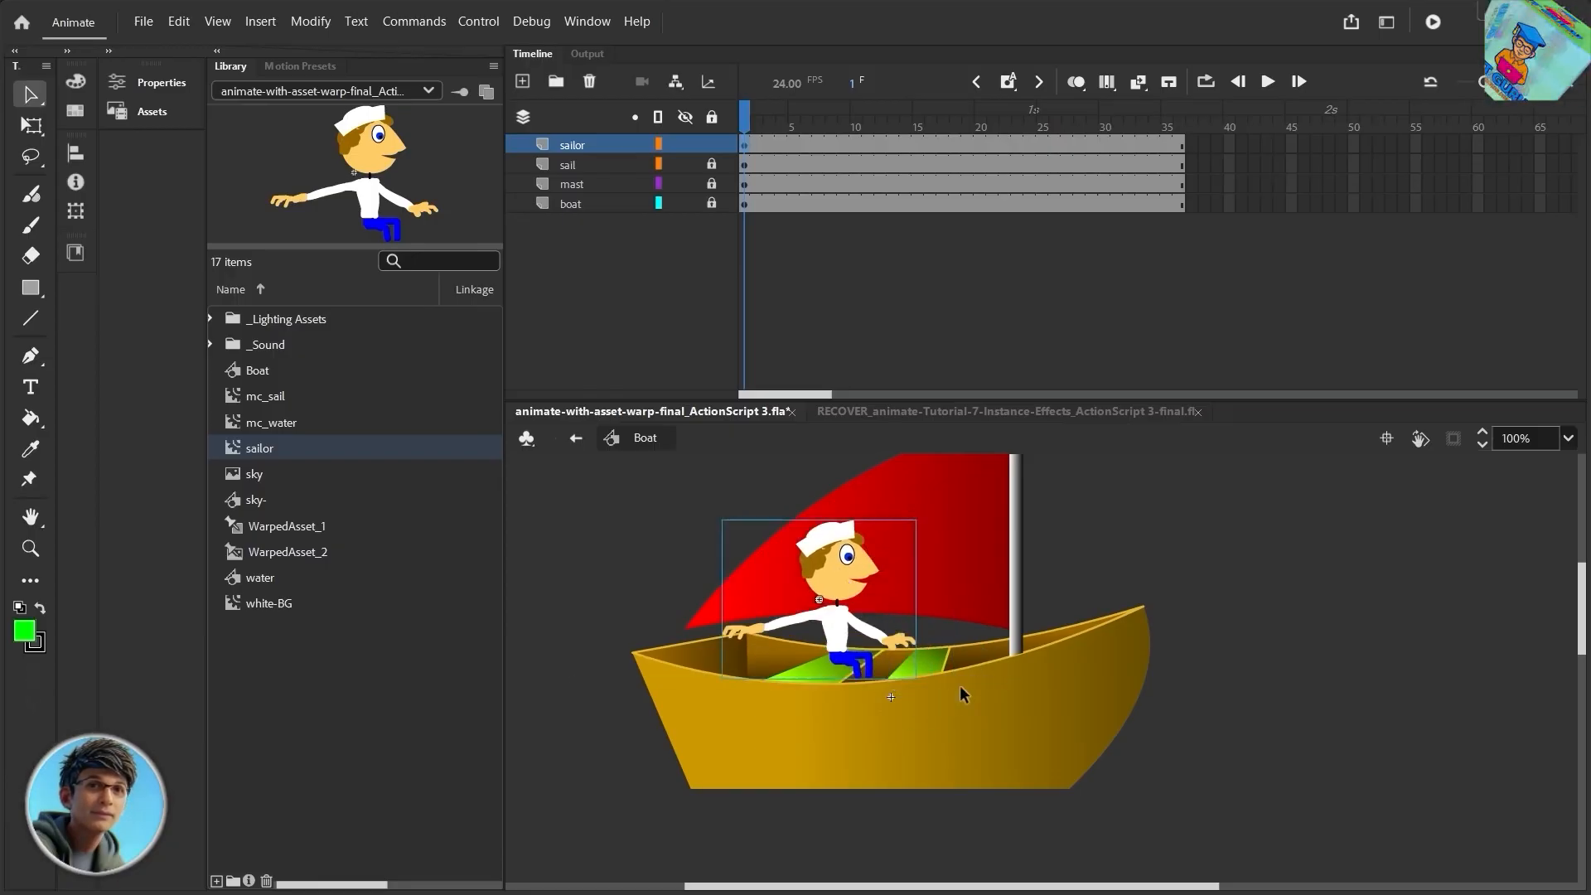
scroll(929, 708, up, 3)
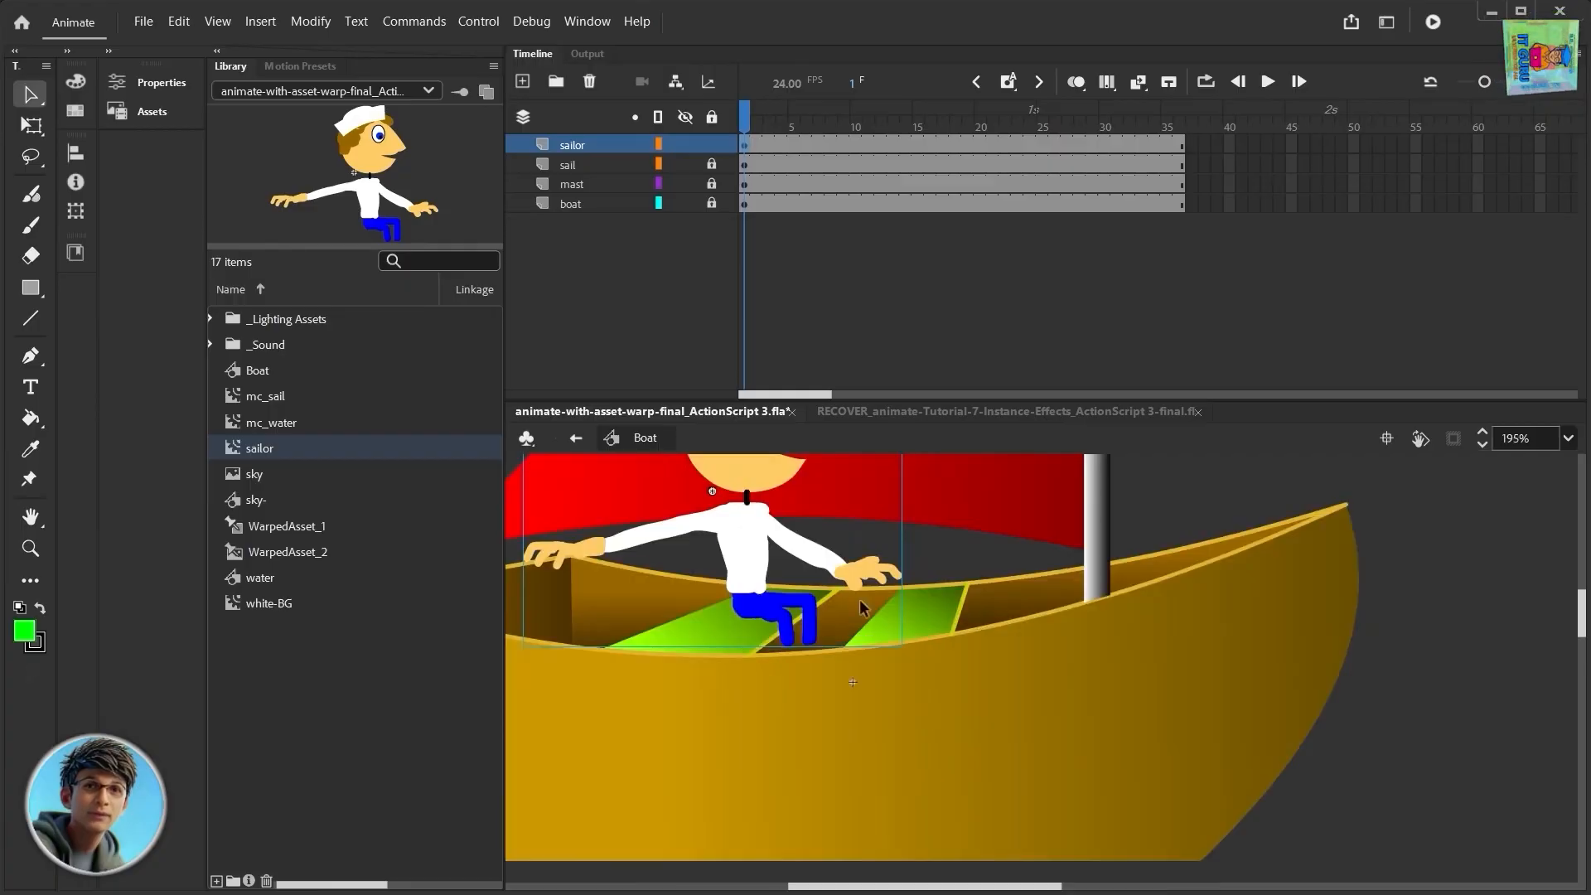
drag(1012, 594, 1184, 747)
drag(922, 609, 949, 611)
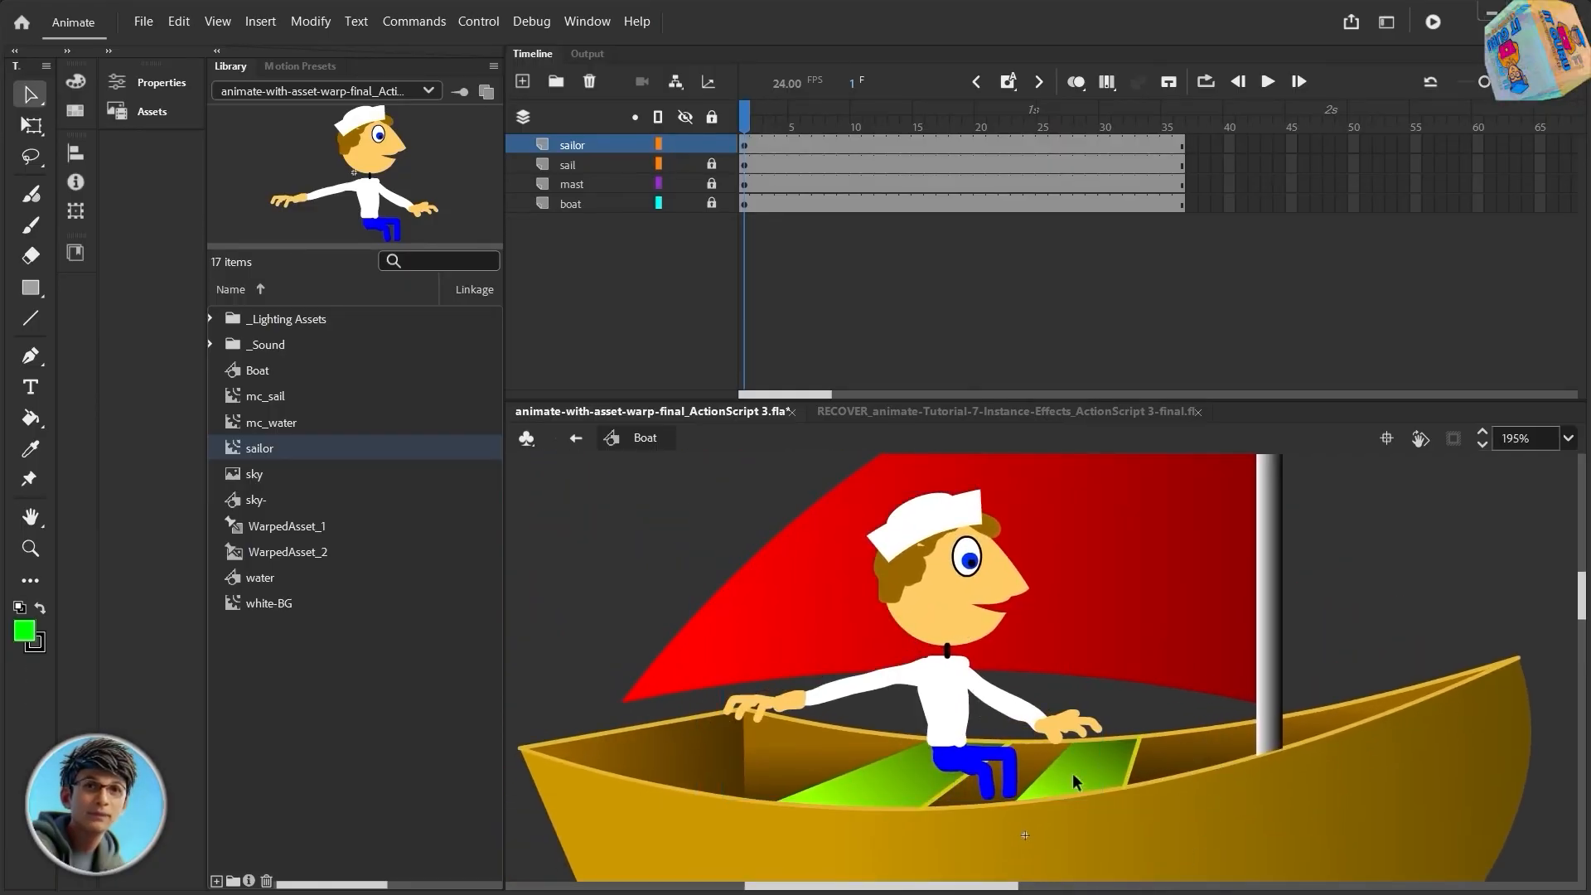
drag(980, 769, 976, 779)
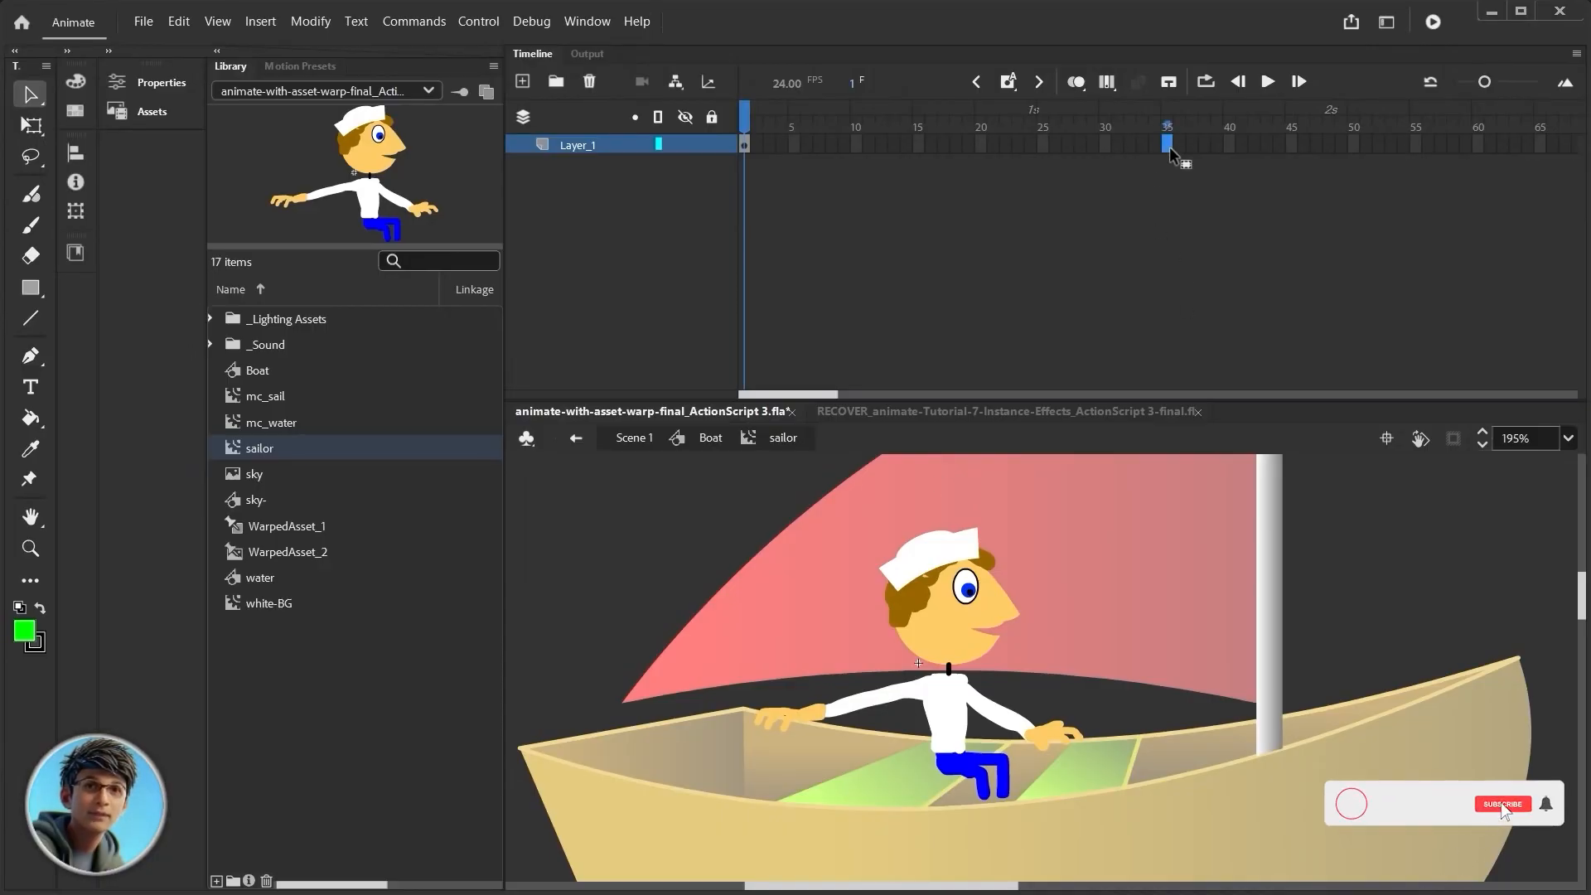
Inside the sailor symbol, extend Layer_1 to frame 35 and insert a keyframe at frame 10
key(F5)
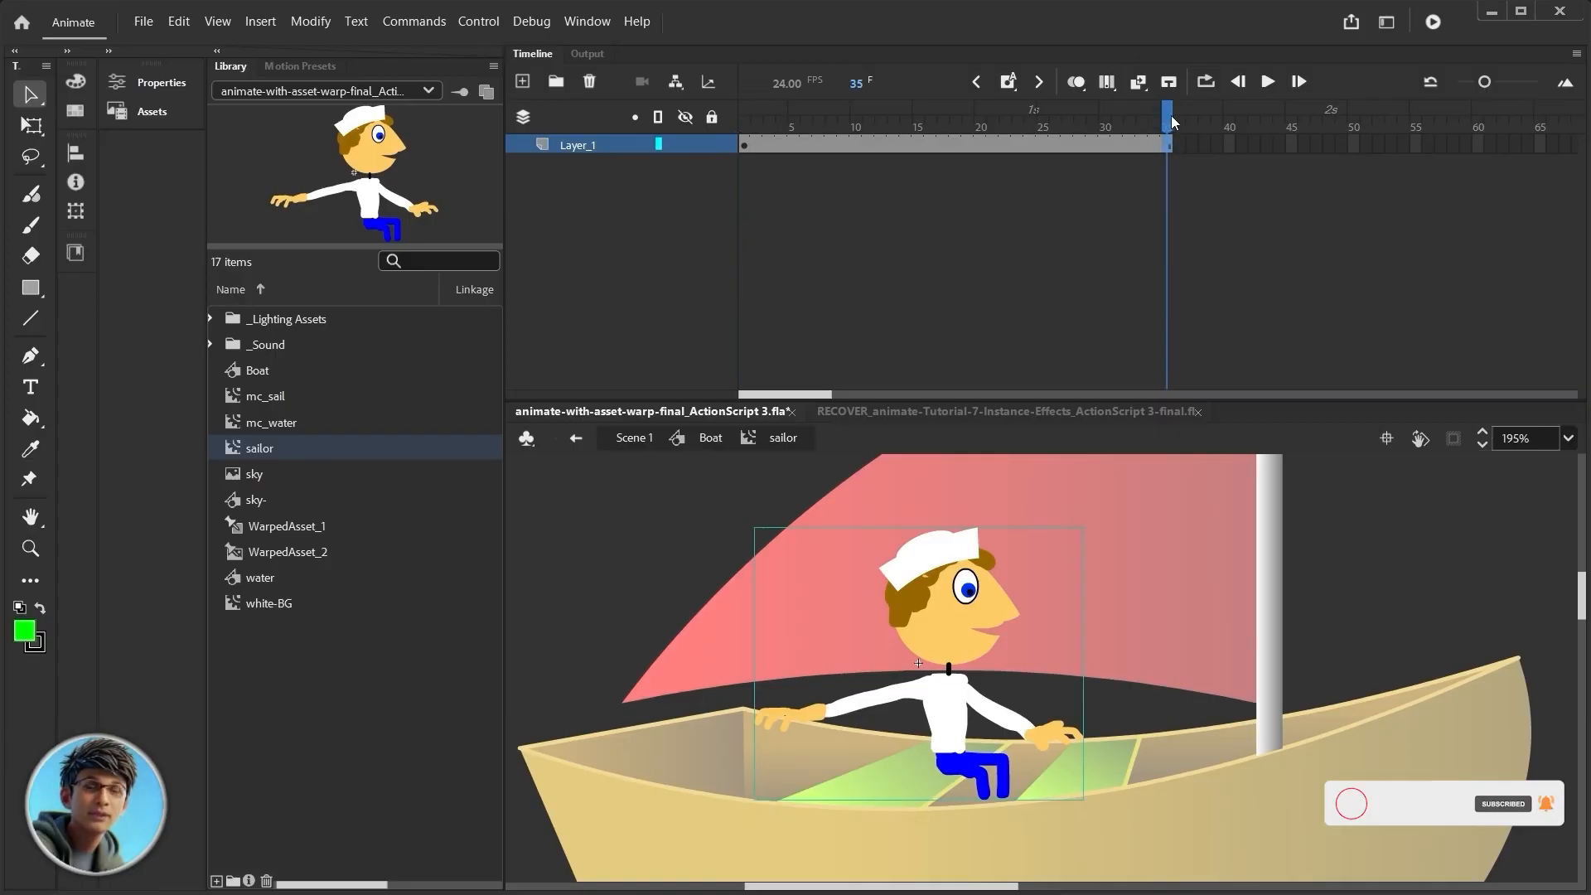
drag(1167, 118, 854, 152)
click(855, 146)
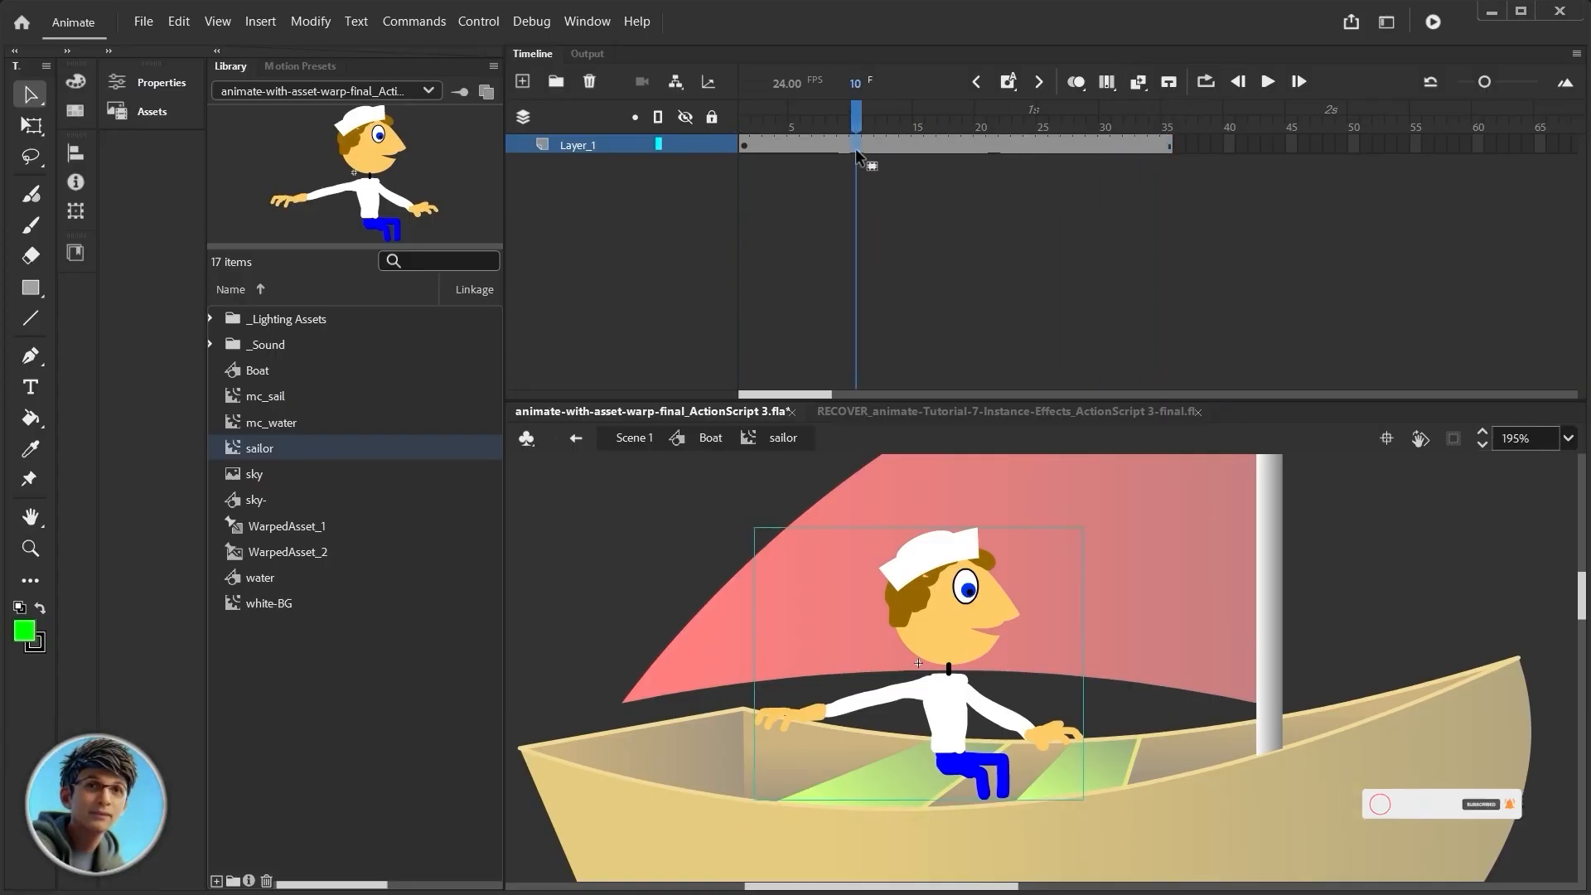
Rig the sailor with Asset Warp joints at the hip, neck and hat, and at the front arm's shoulder, elbow and wrist
click(35, 487)
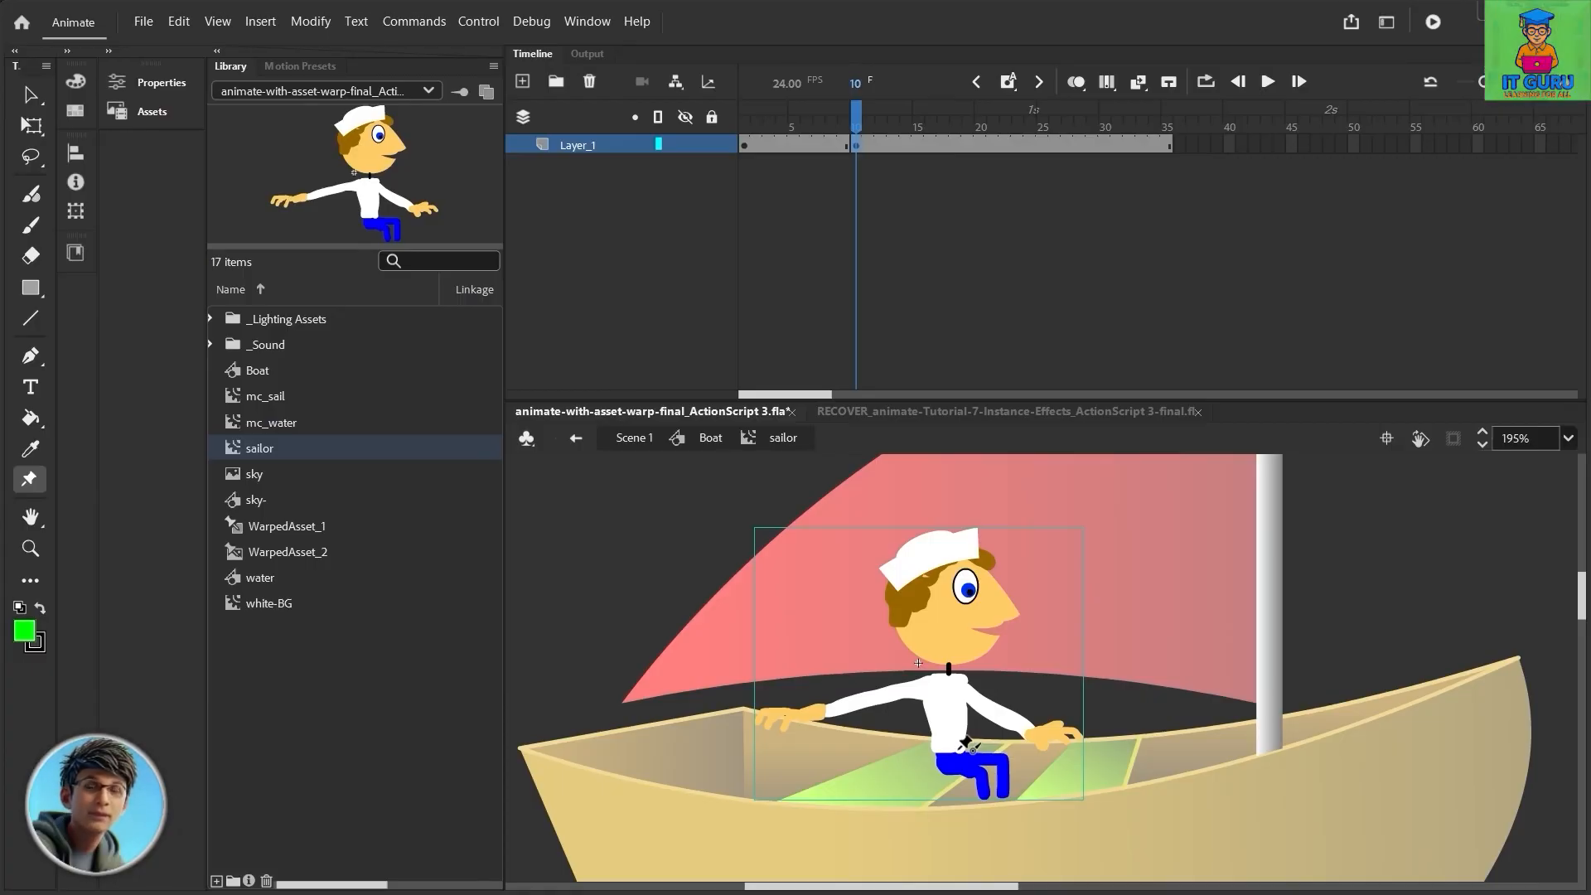
click(960, 752)
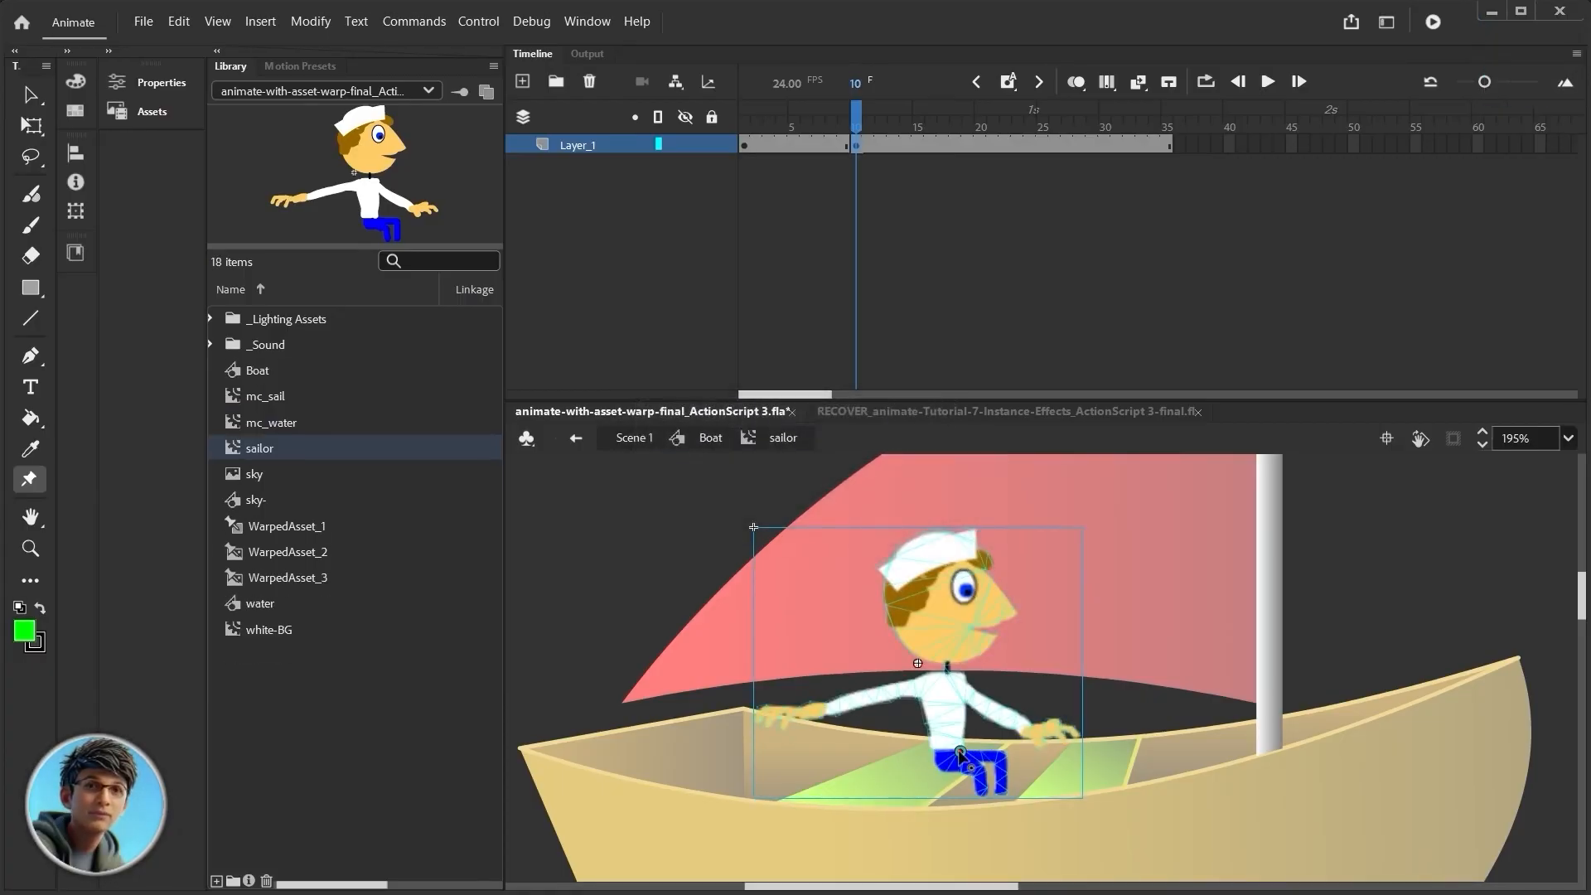
click(945, 681)
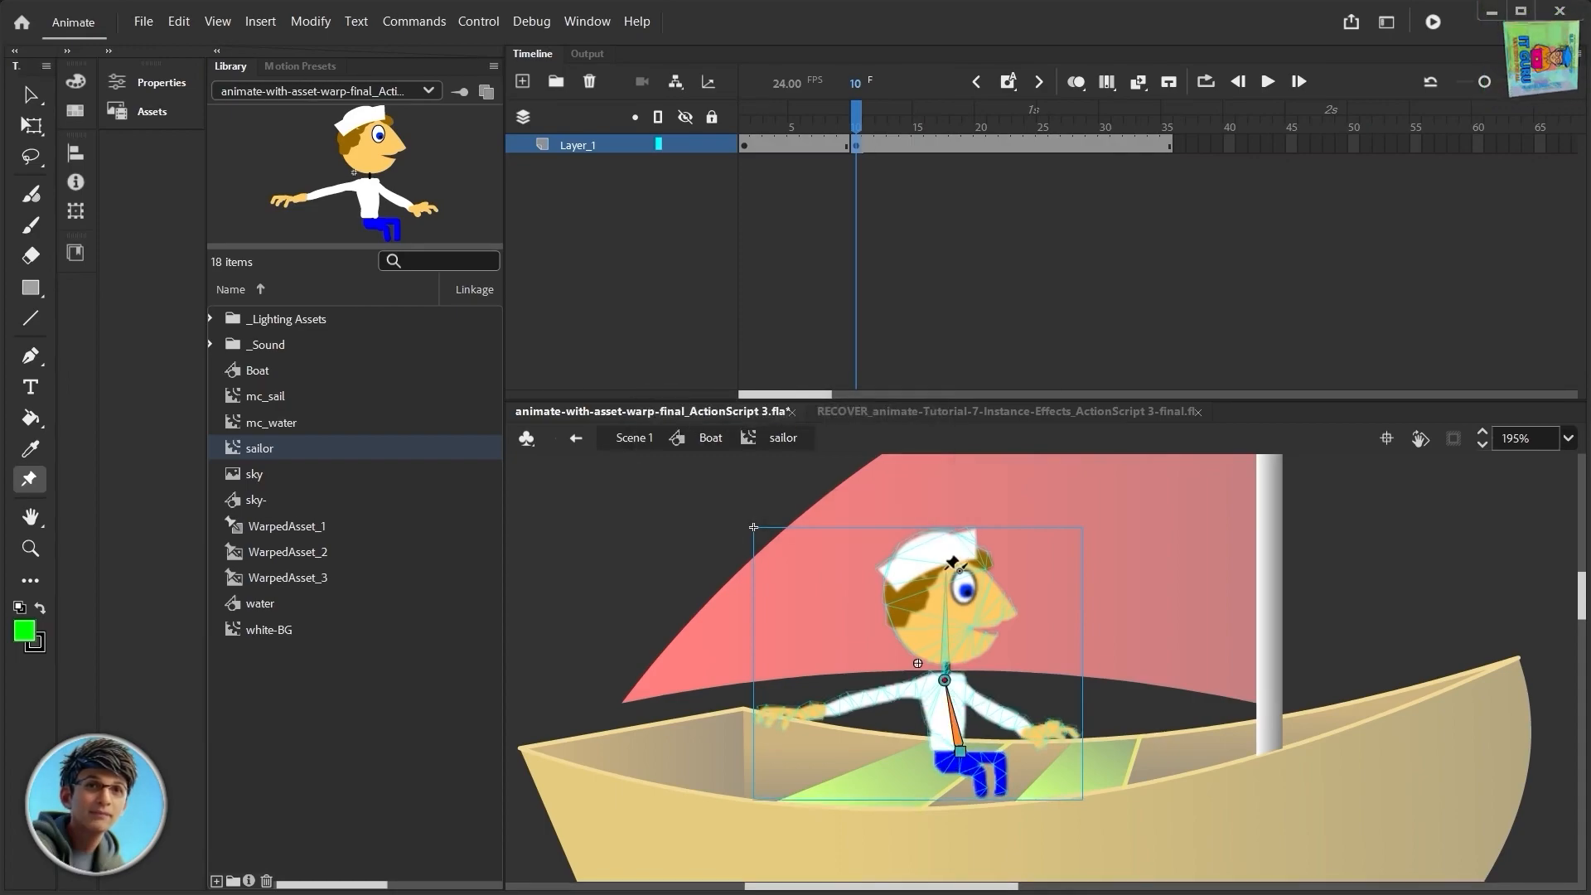
click(940, 561)
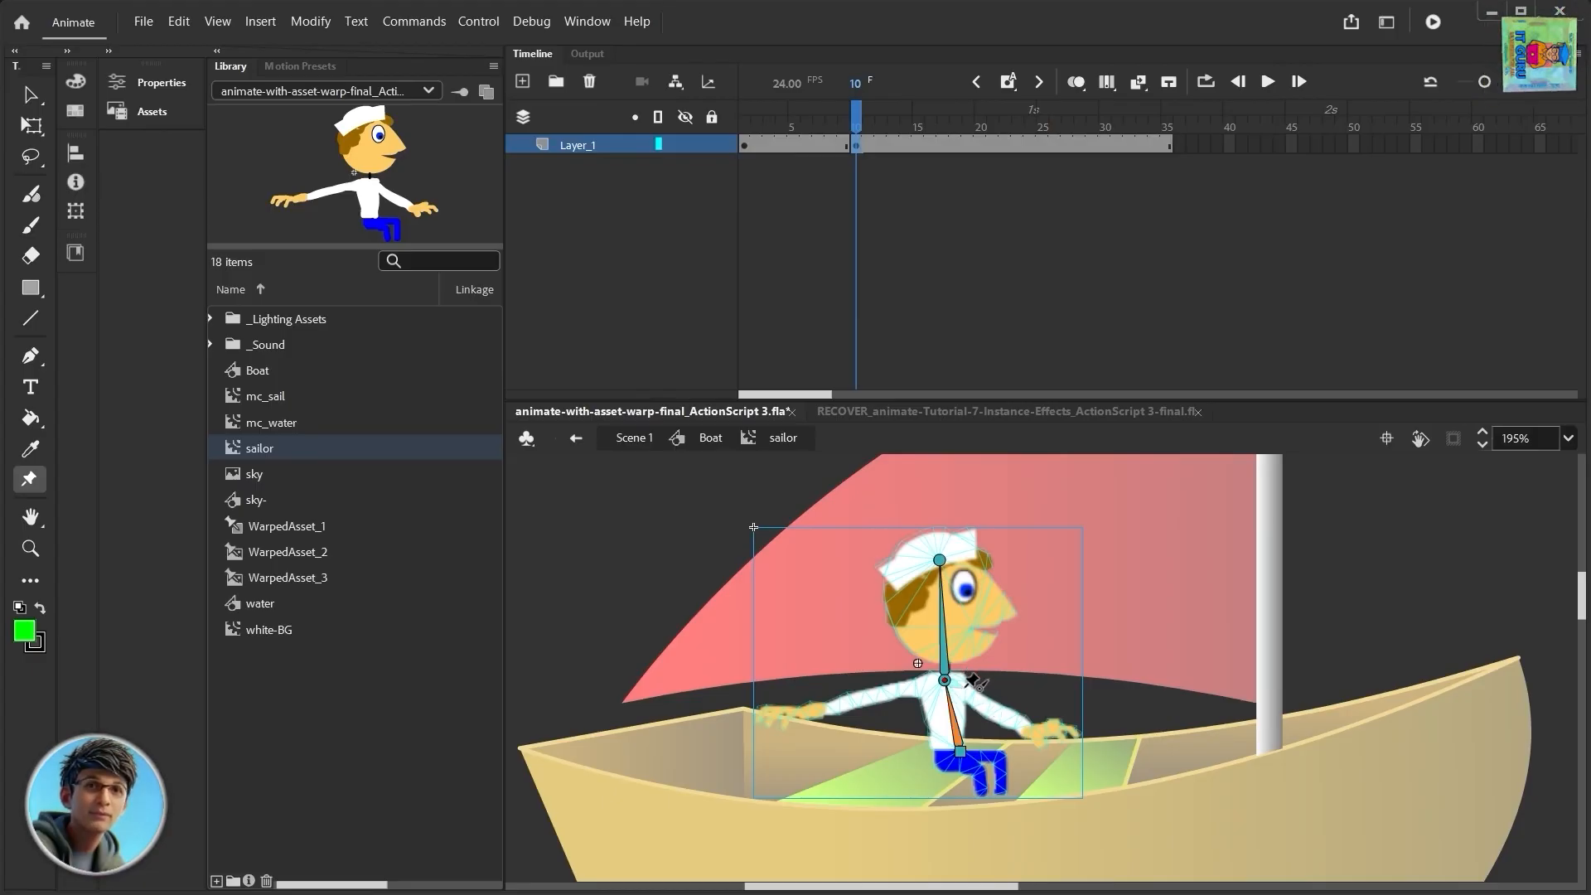
click(999, 716)
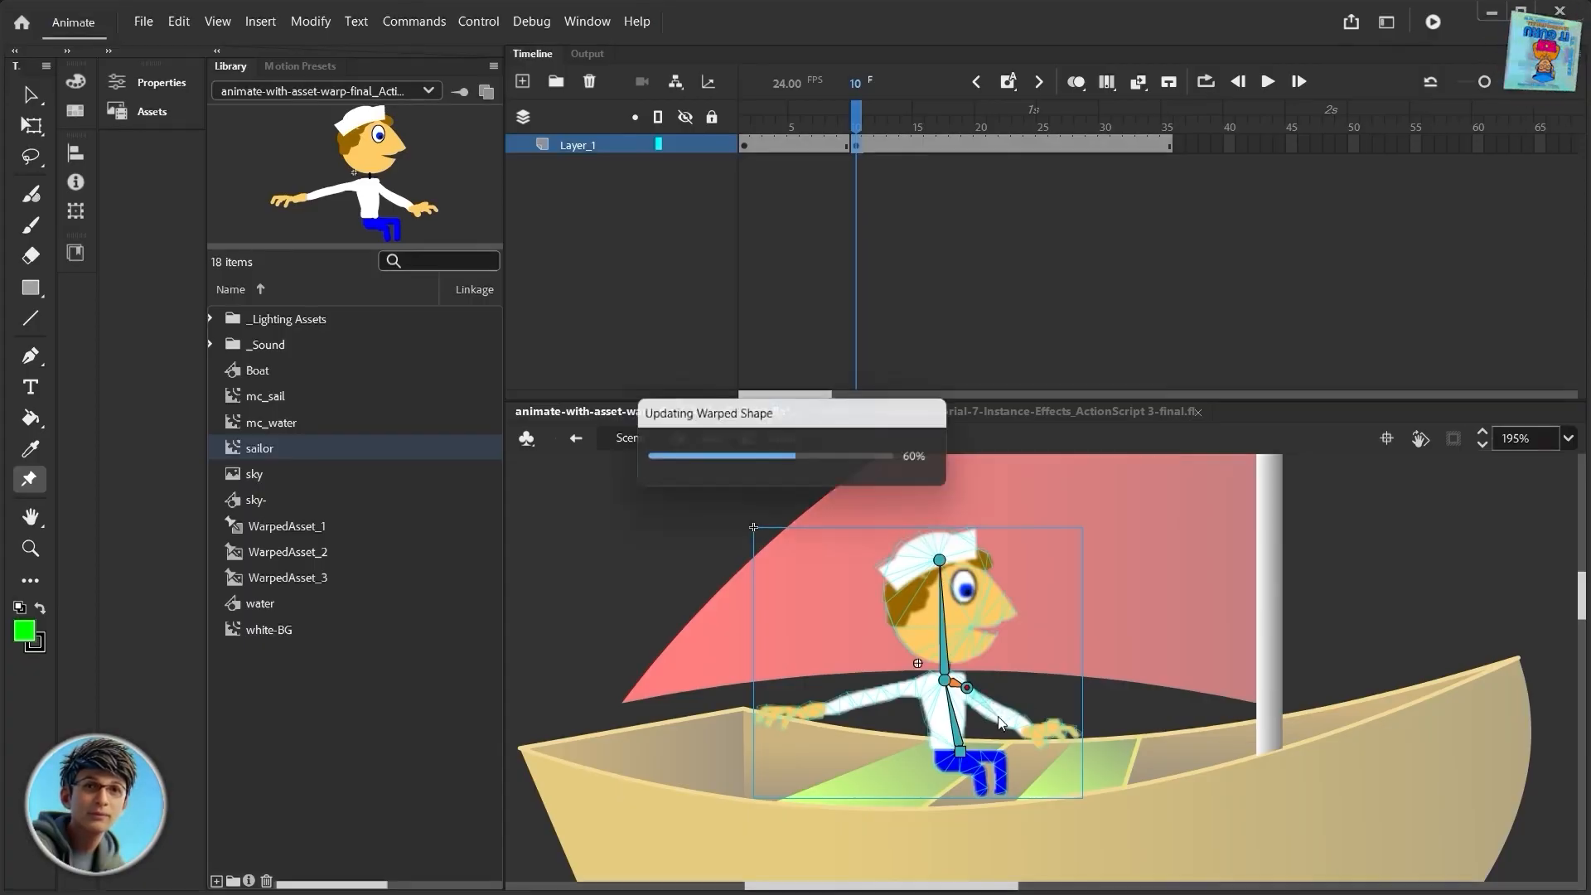
click(1029, 730)
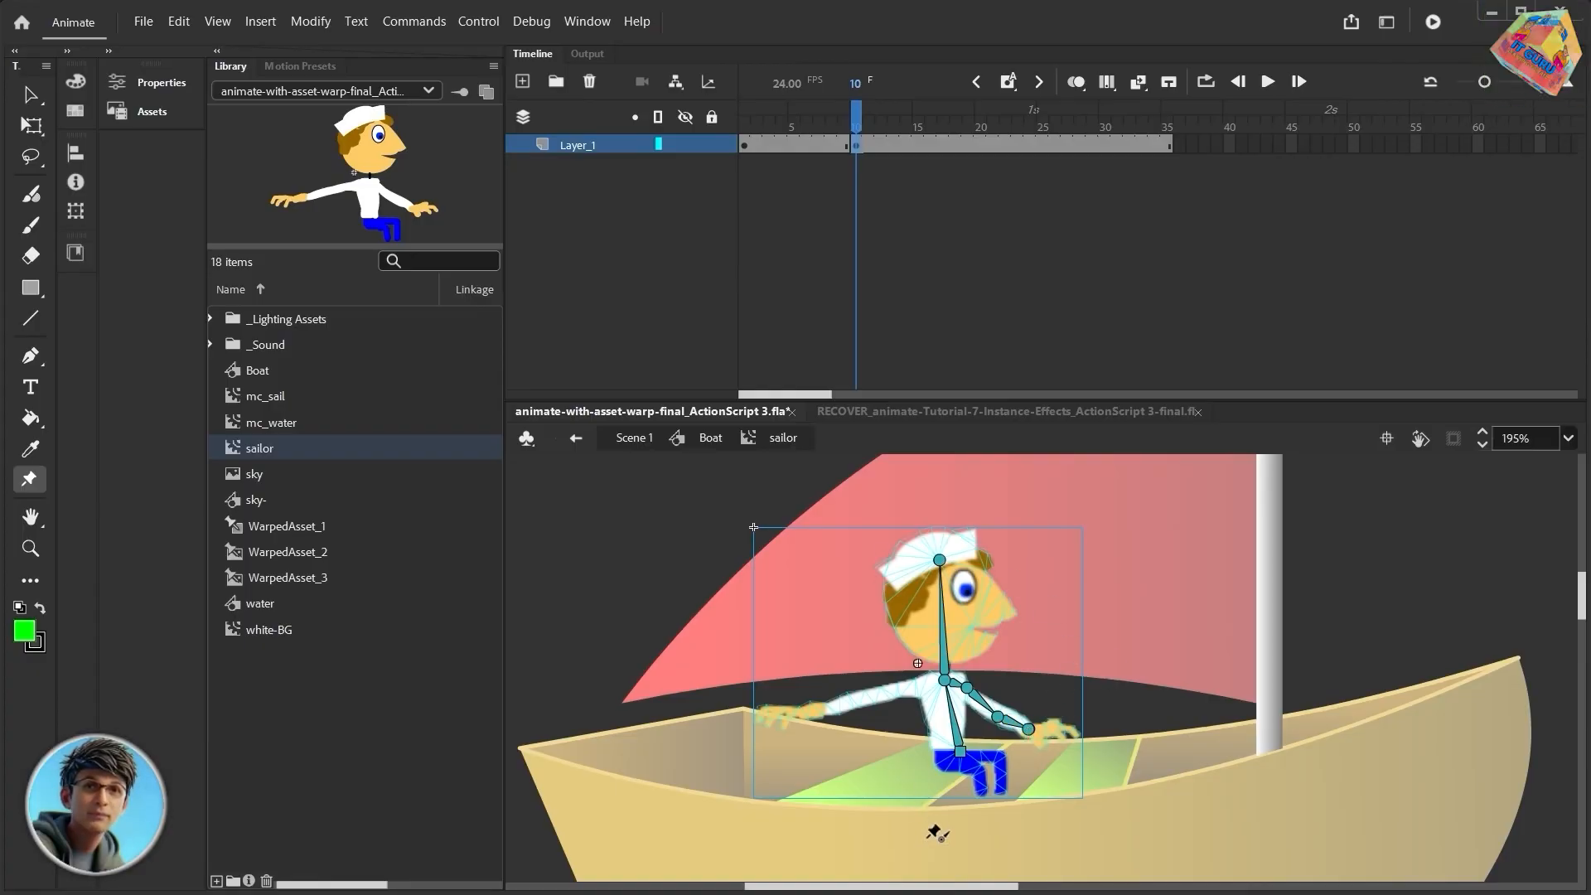
Move the rigged sailor's keyframe from frame 10 to frame 1
click(844, 121)
click(857, 147)
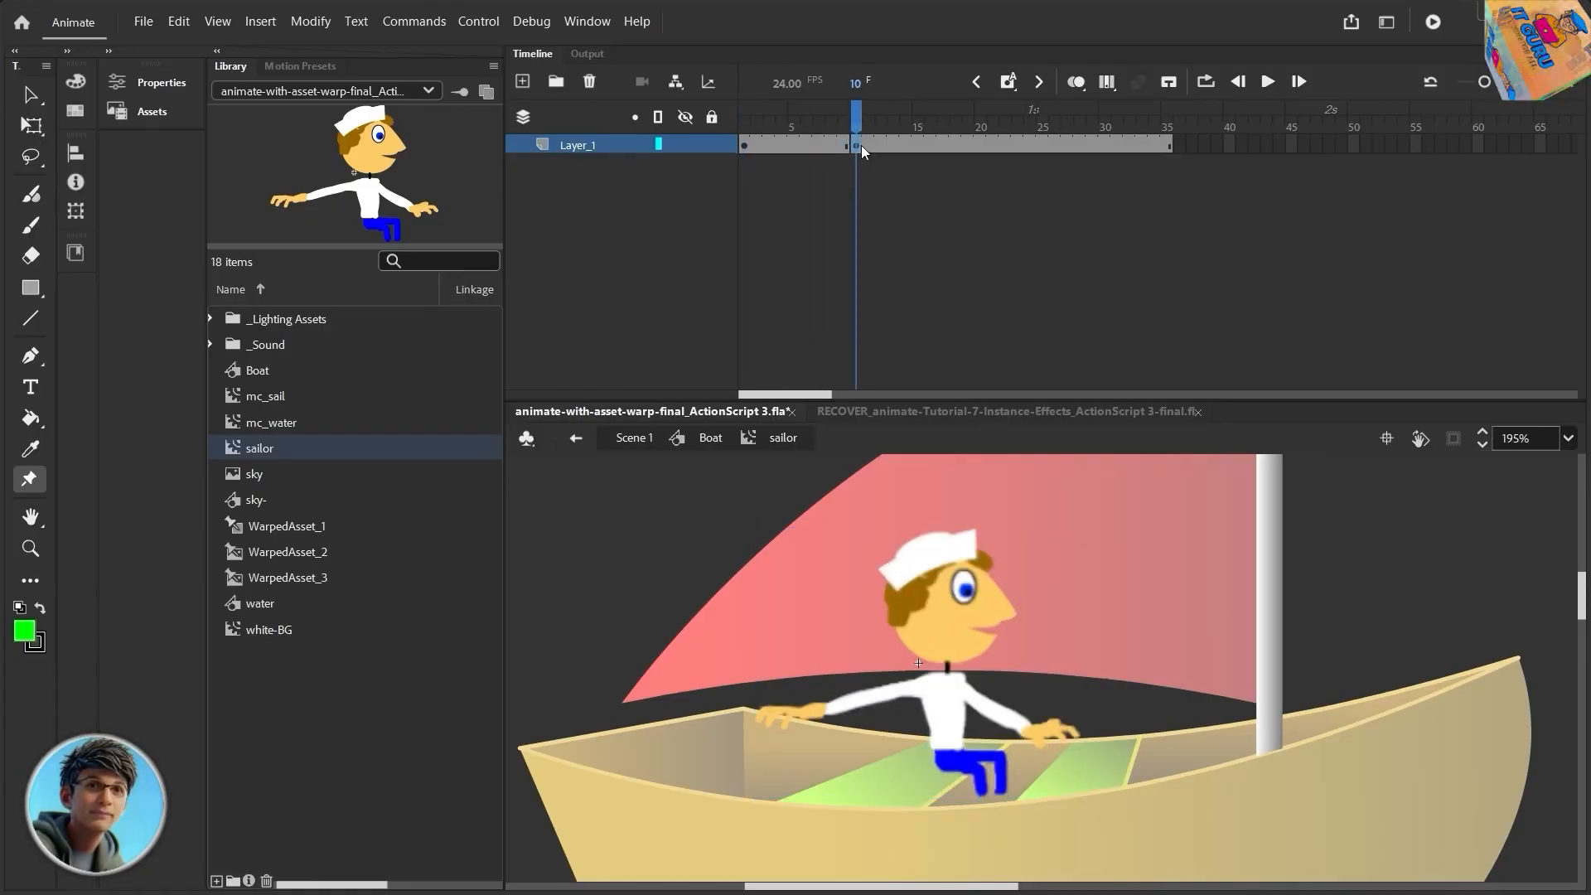
click(859, 146)
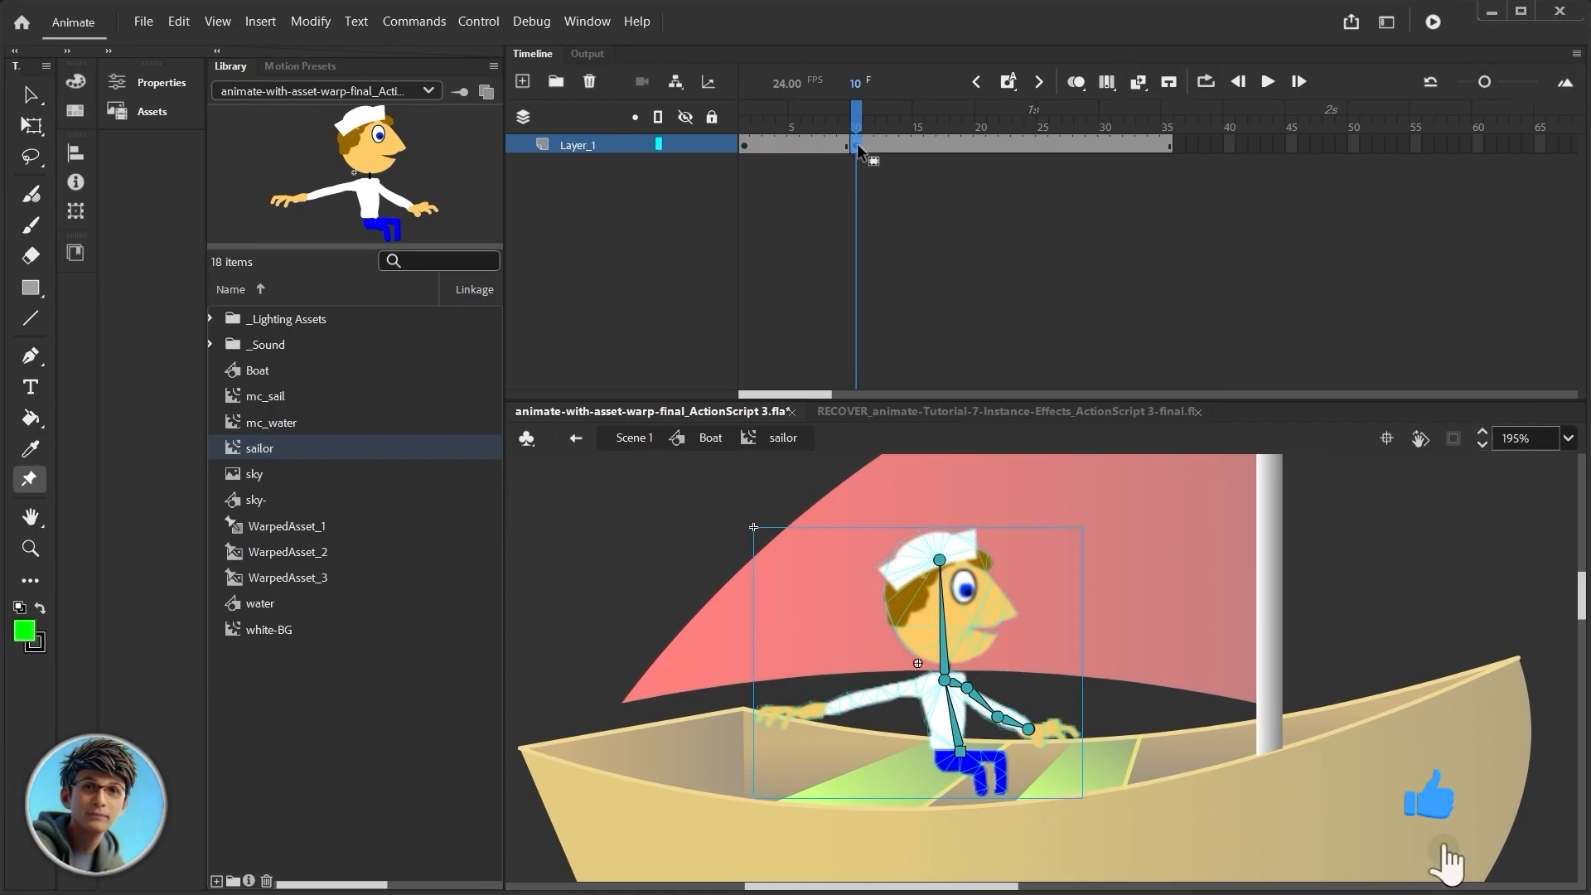
drag(858, 146, 744, 145)
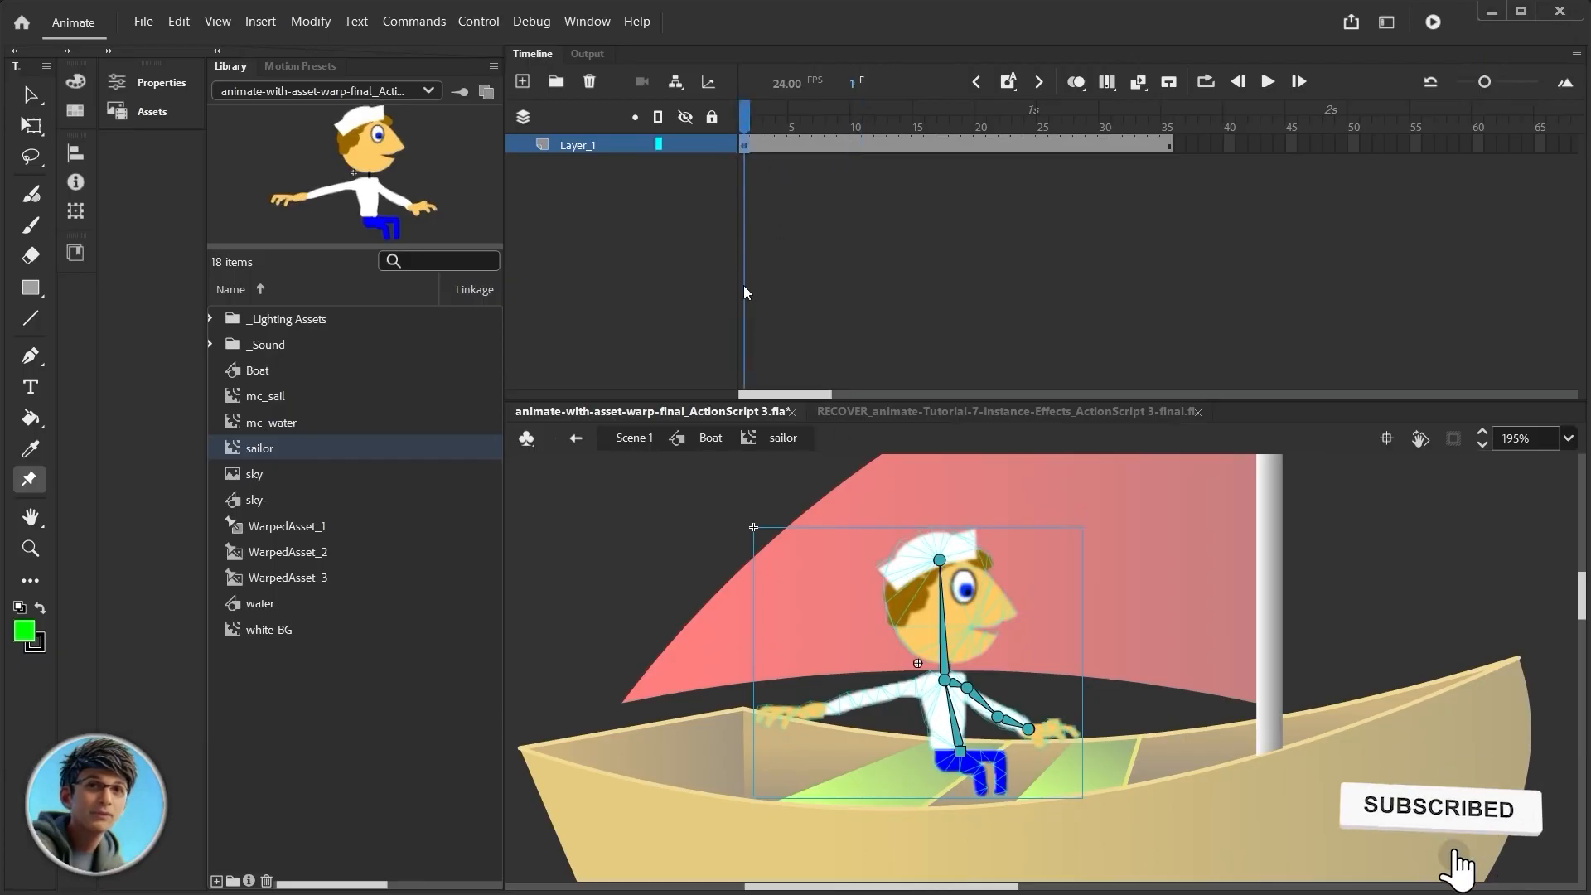
Insert a keyframe at frame 10 and pose the sailor with the head tilted back and the front forearm raised to wave
click(858, 144)
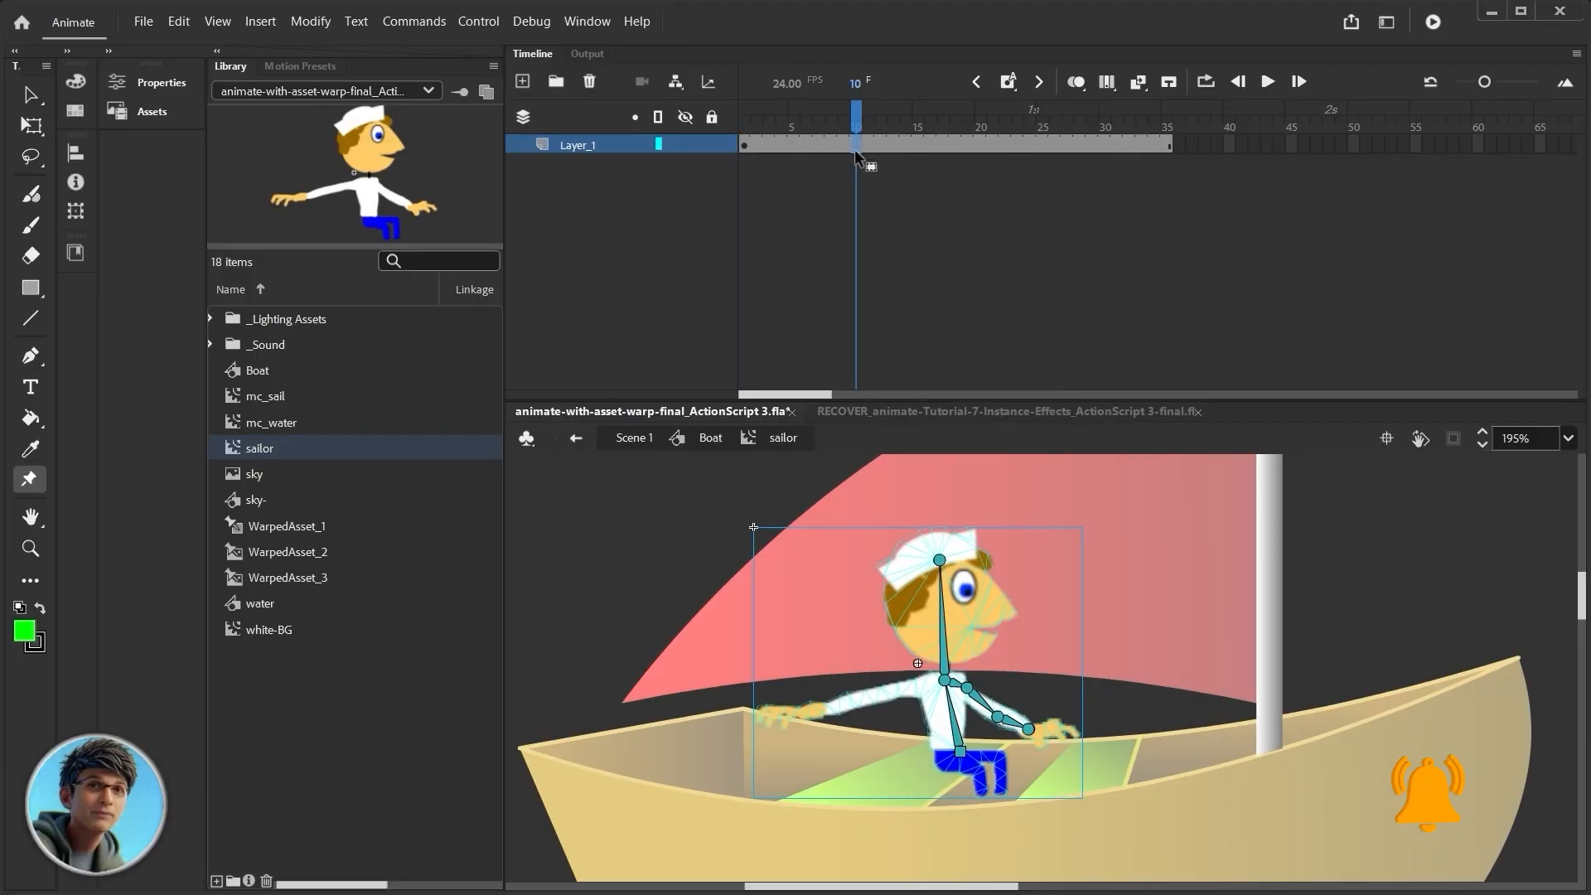
key(F6)
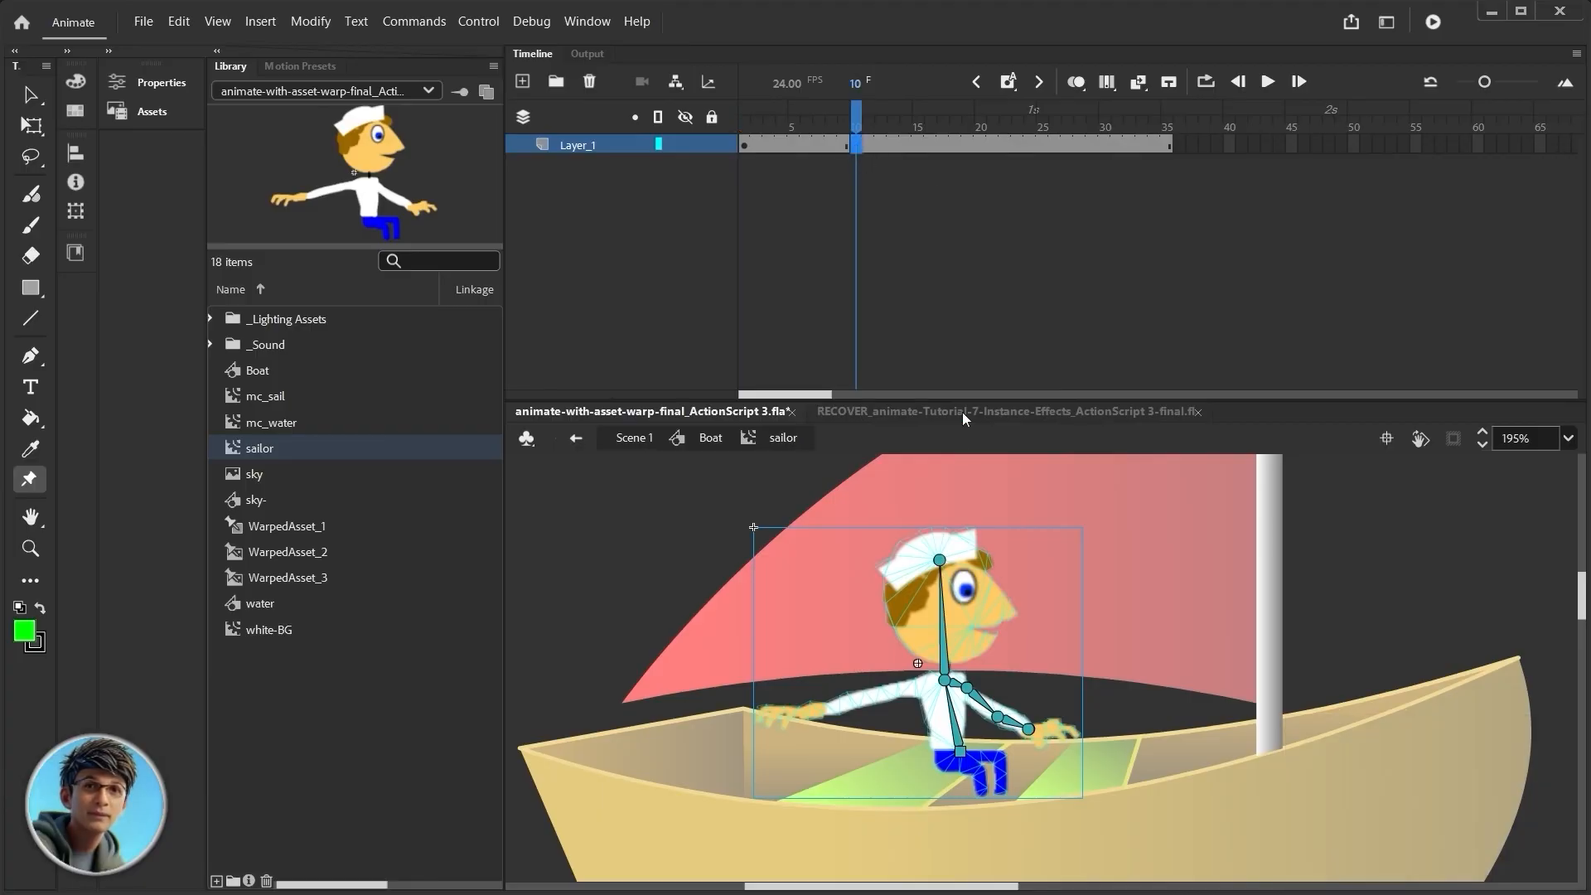
click(940, 563)
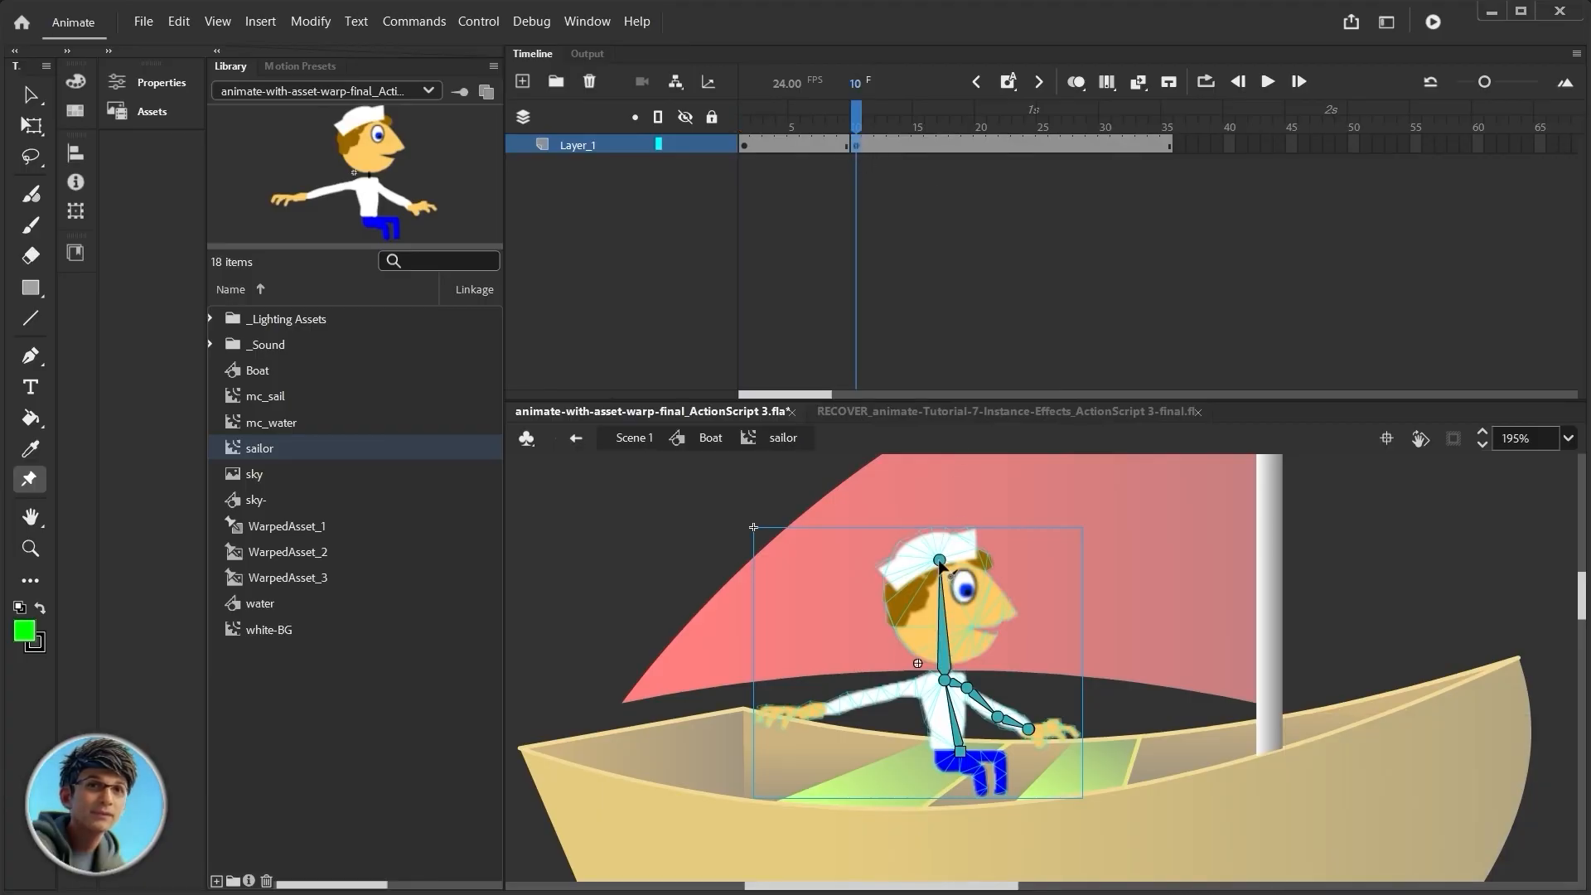
drag(940, 564, 905, 561)
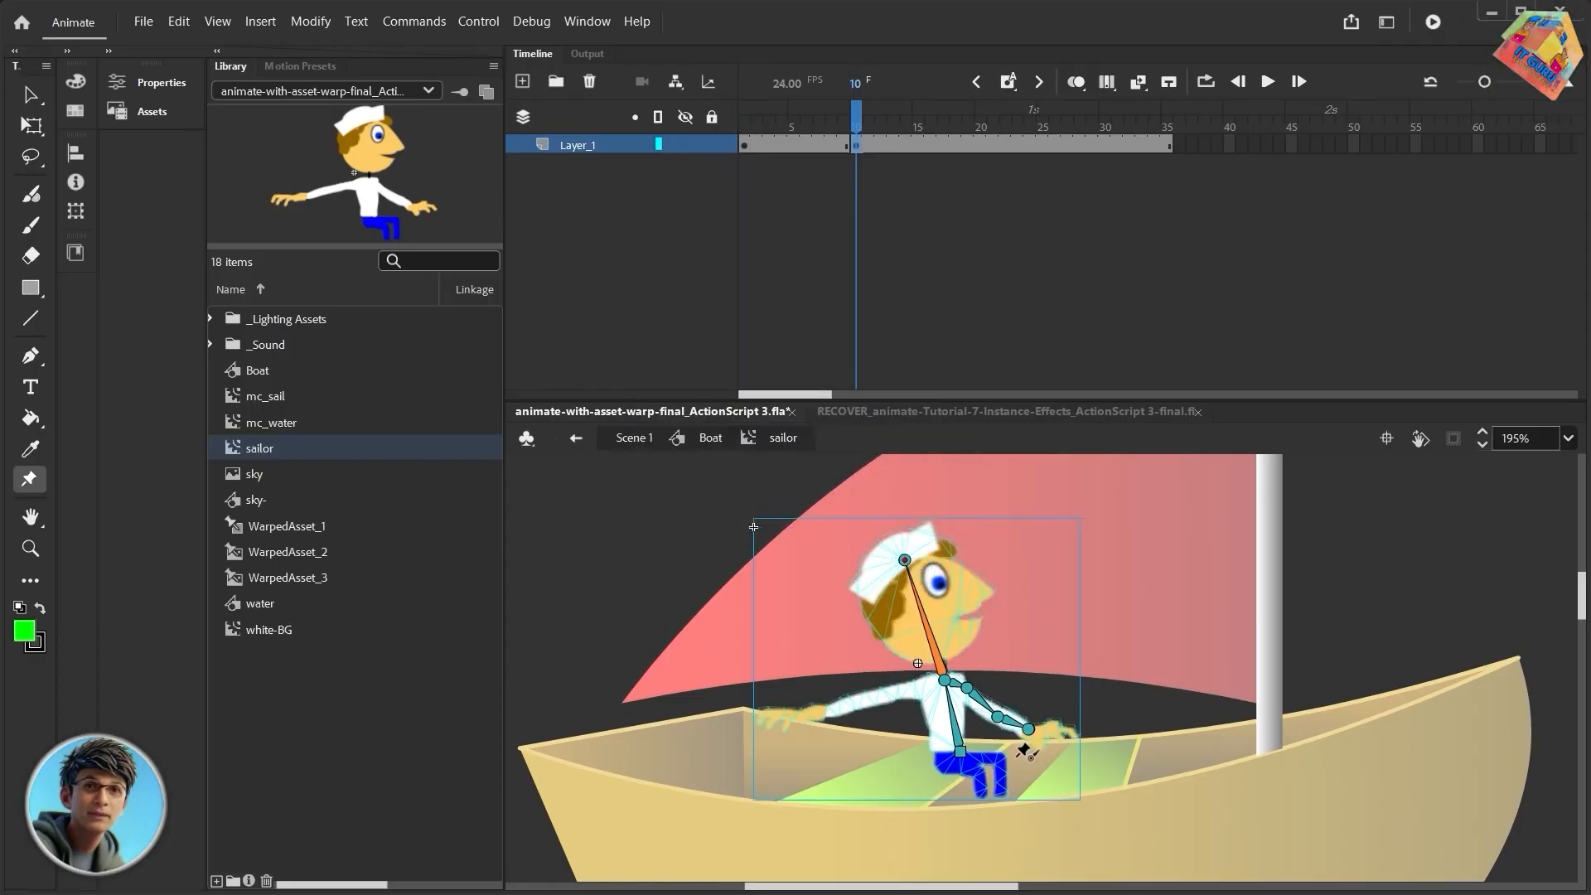
drag(1032, 733, 1006, 709)
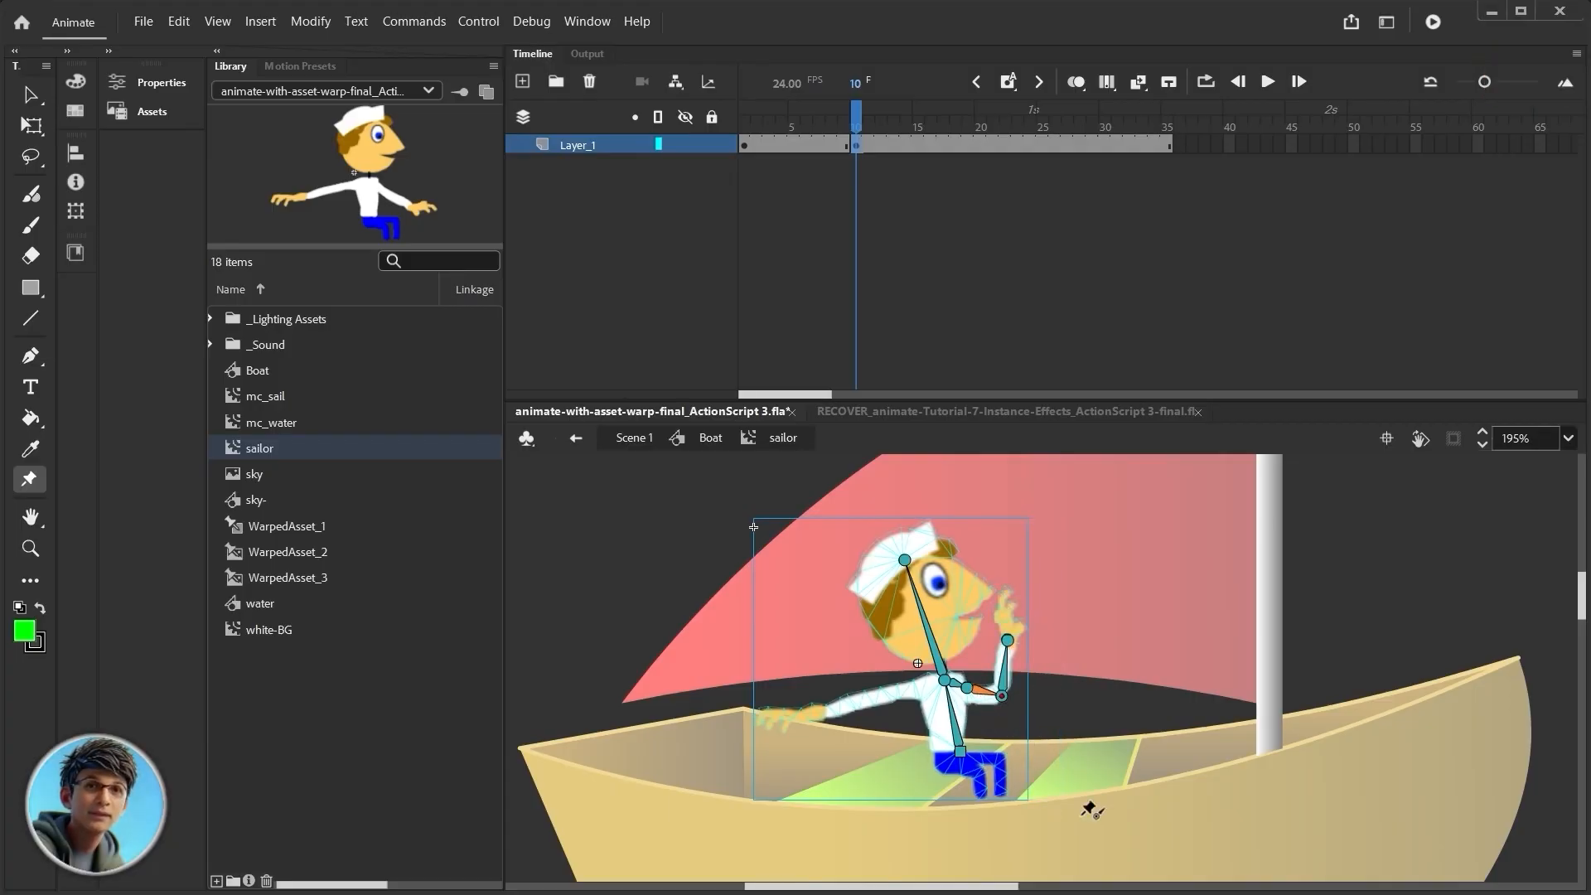
Add a keyframe at frame 15 with the sailor's raised forearm swung outward and the head tilted slightly forward
click(918, 145)
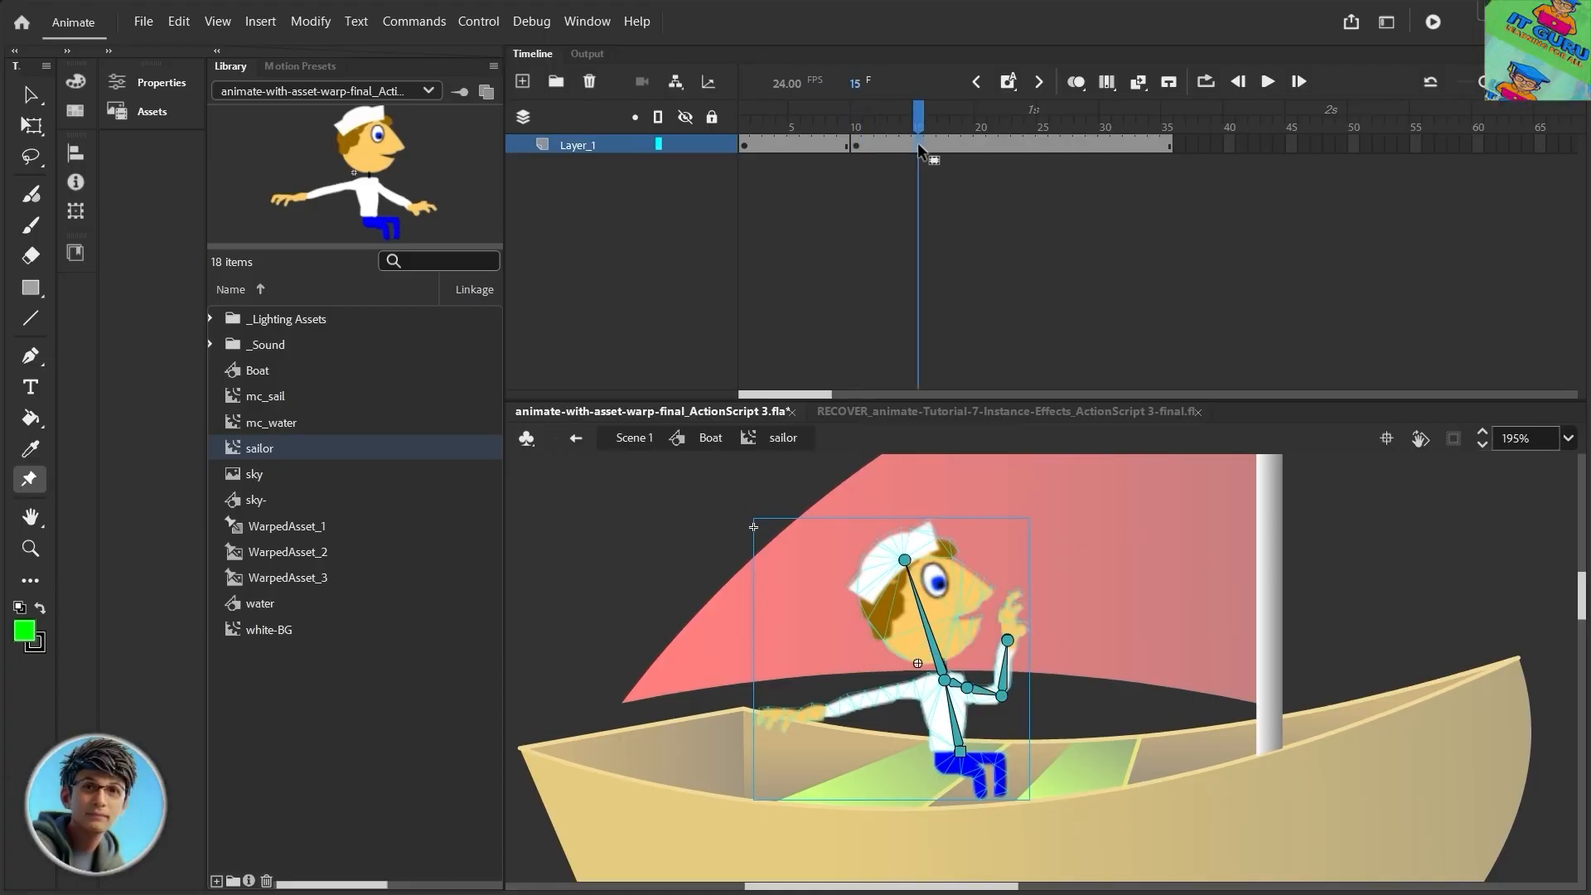
drag(987, 635, 1028, 655)
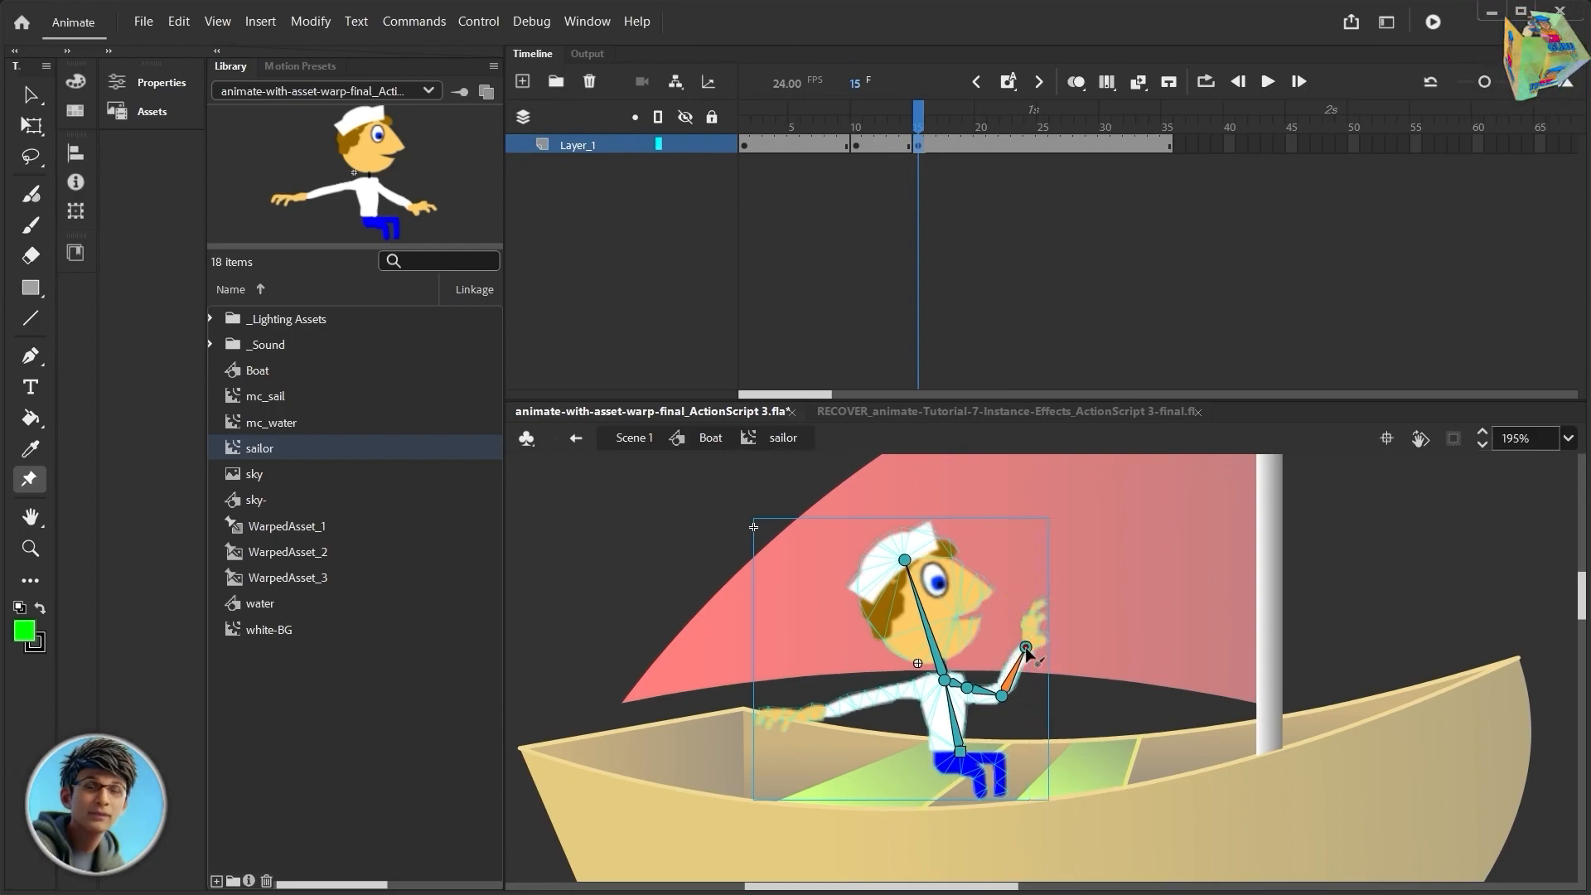
drag(904, 560, 919, 565)
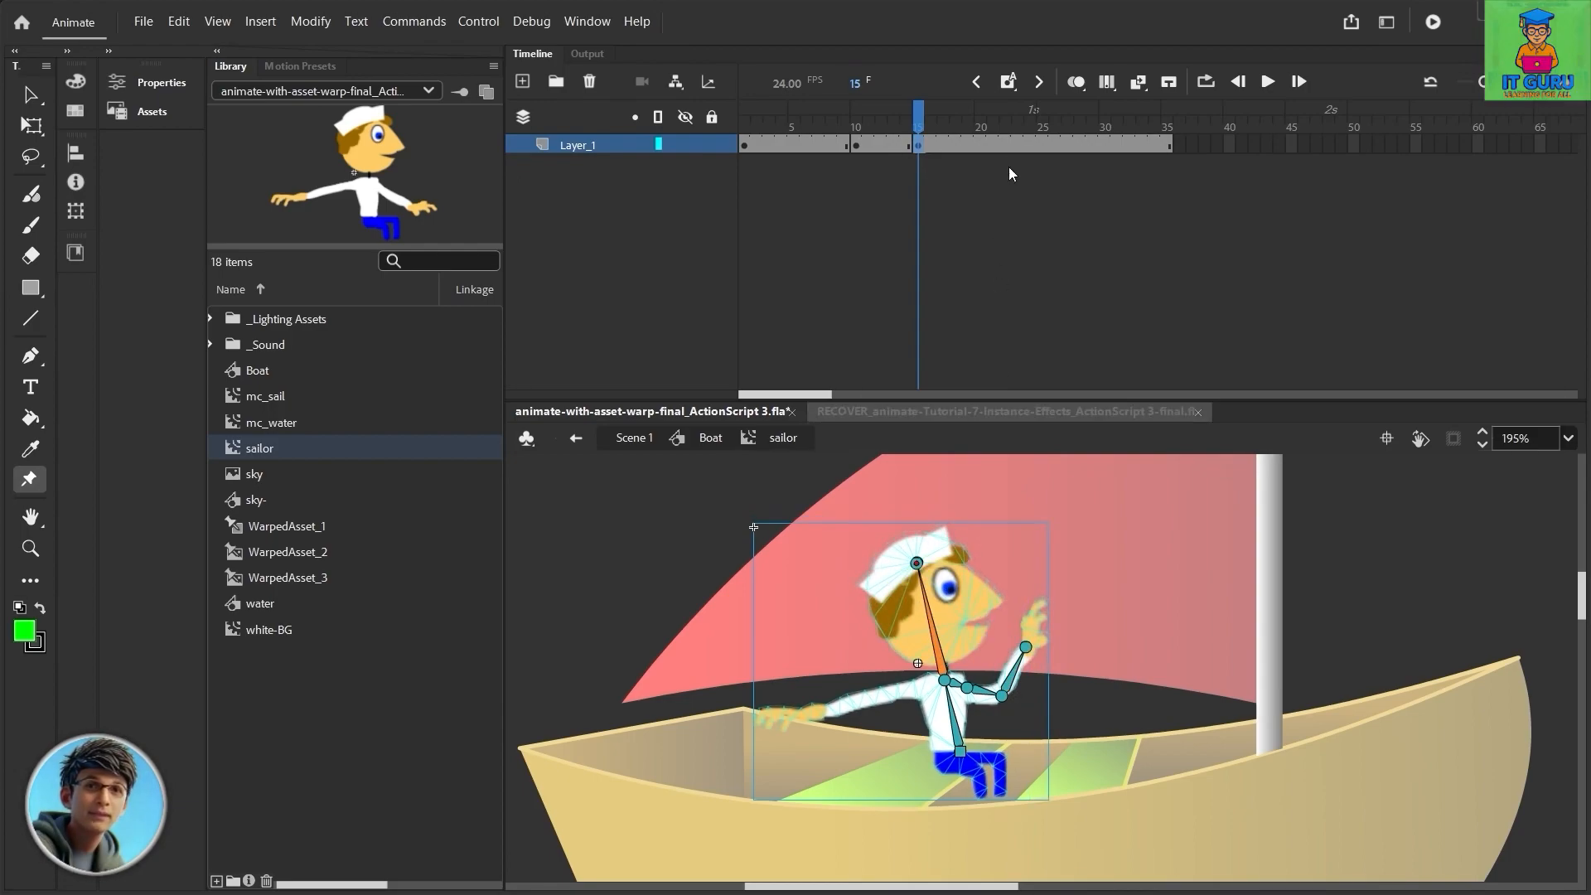
Add a keyframe at frame 20 with the sailor's head and torso leaned further back and the front arm lowered outward with a bent elbow
click(980, 142)
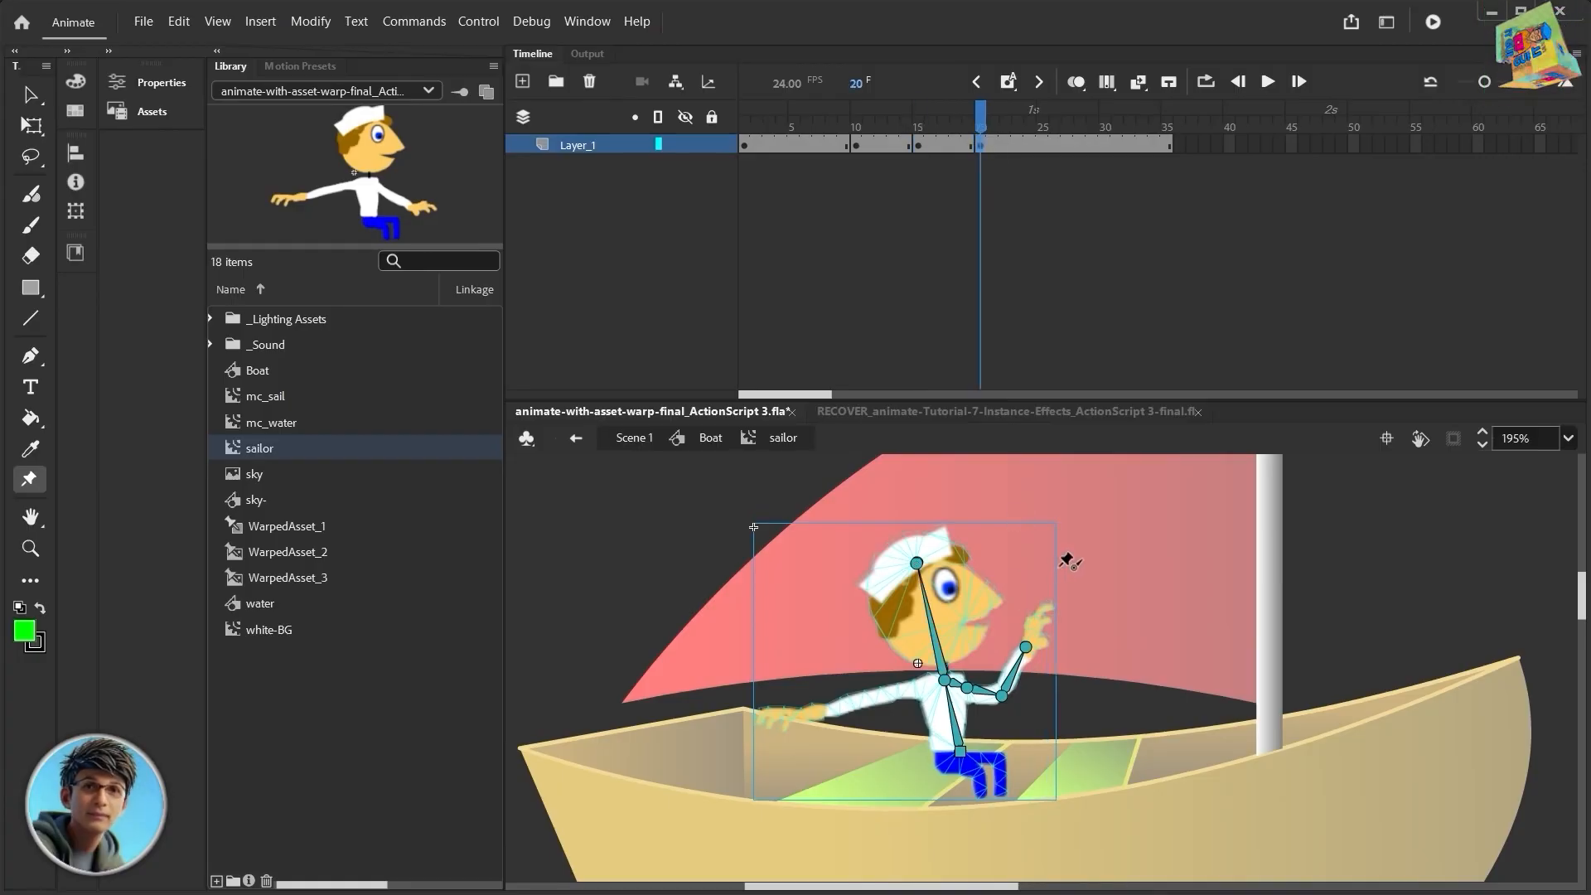
click(946, 683)
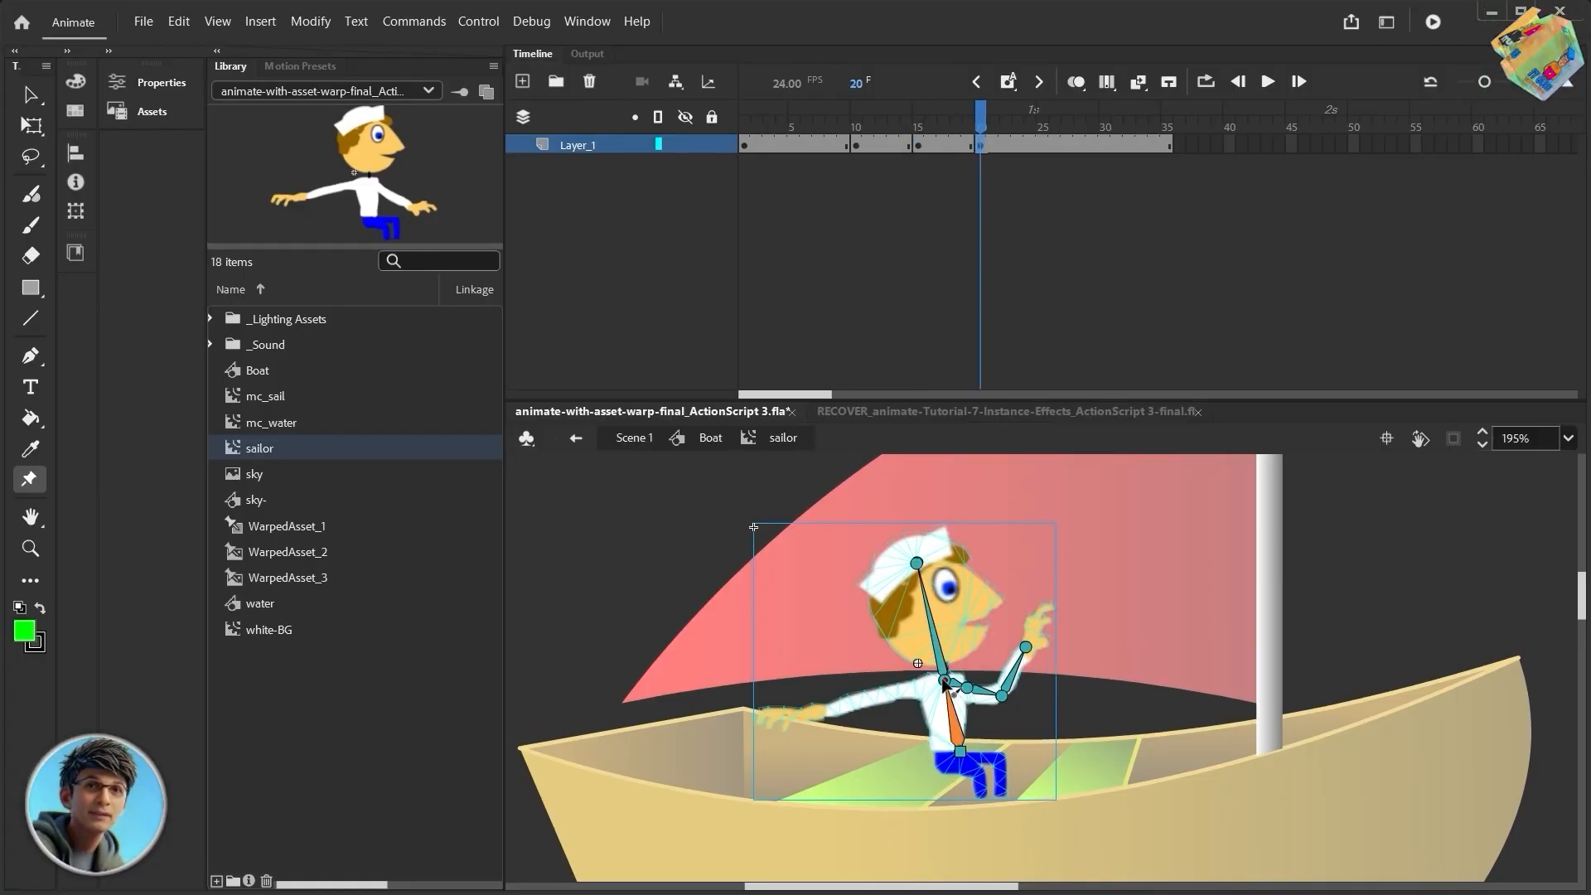
drag(946, 683, 907, 567)
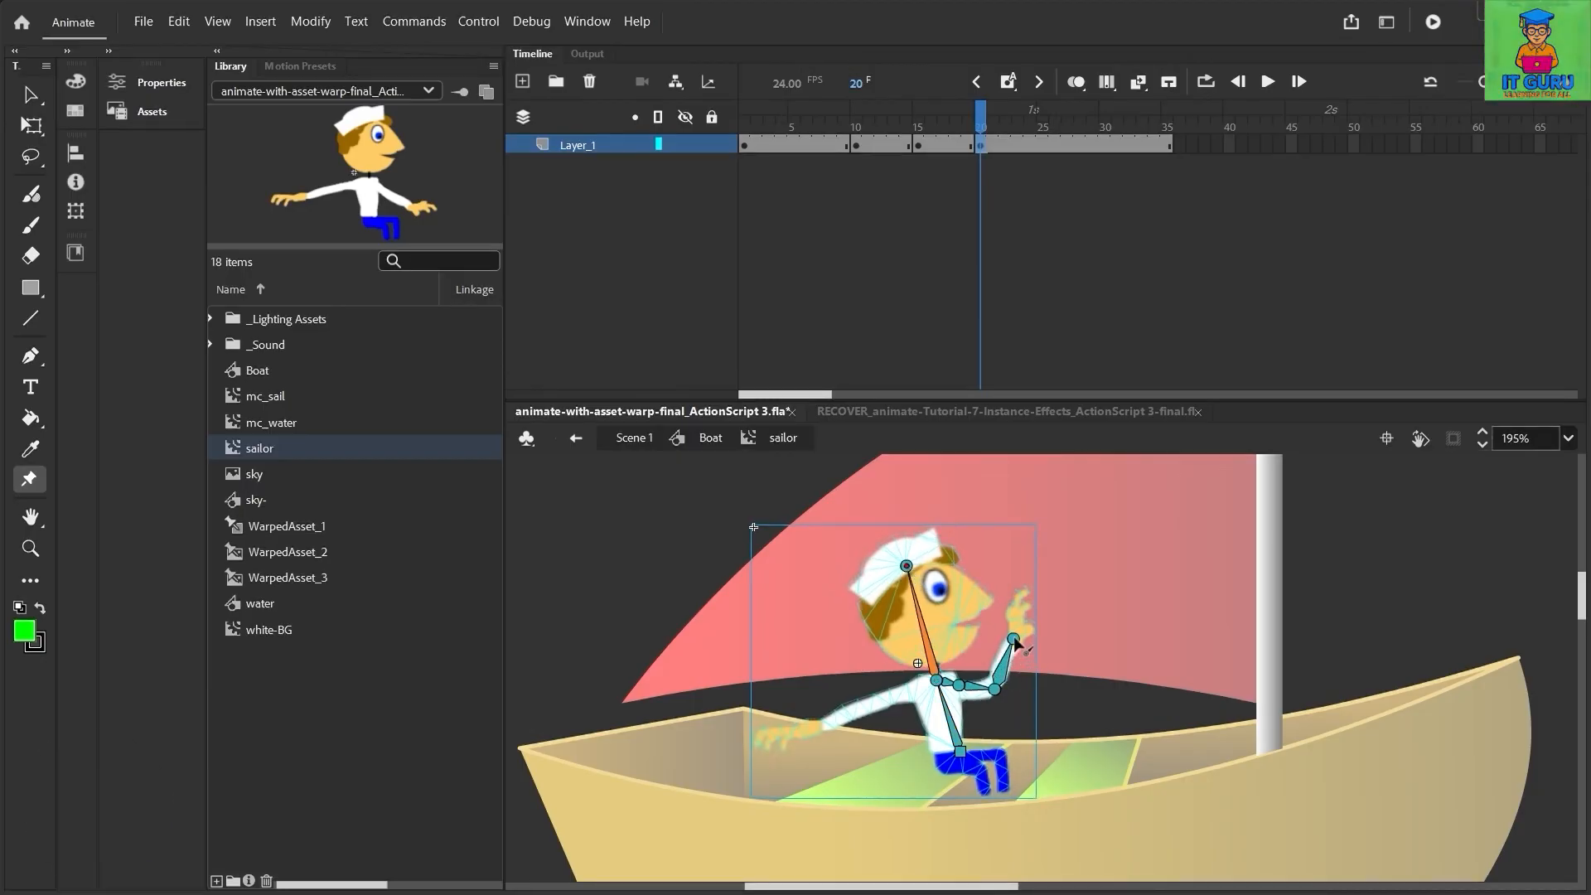
drag(1014, 640, 1000, 701)
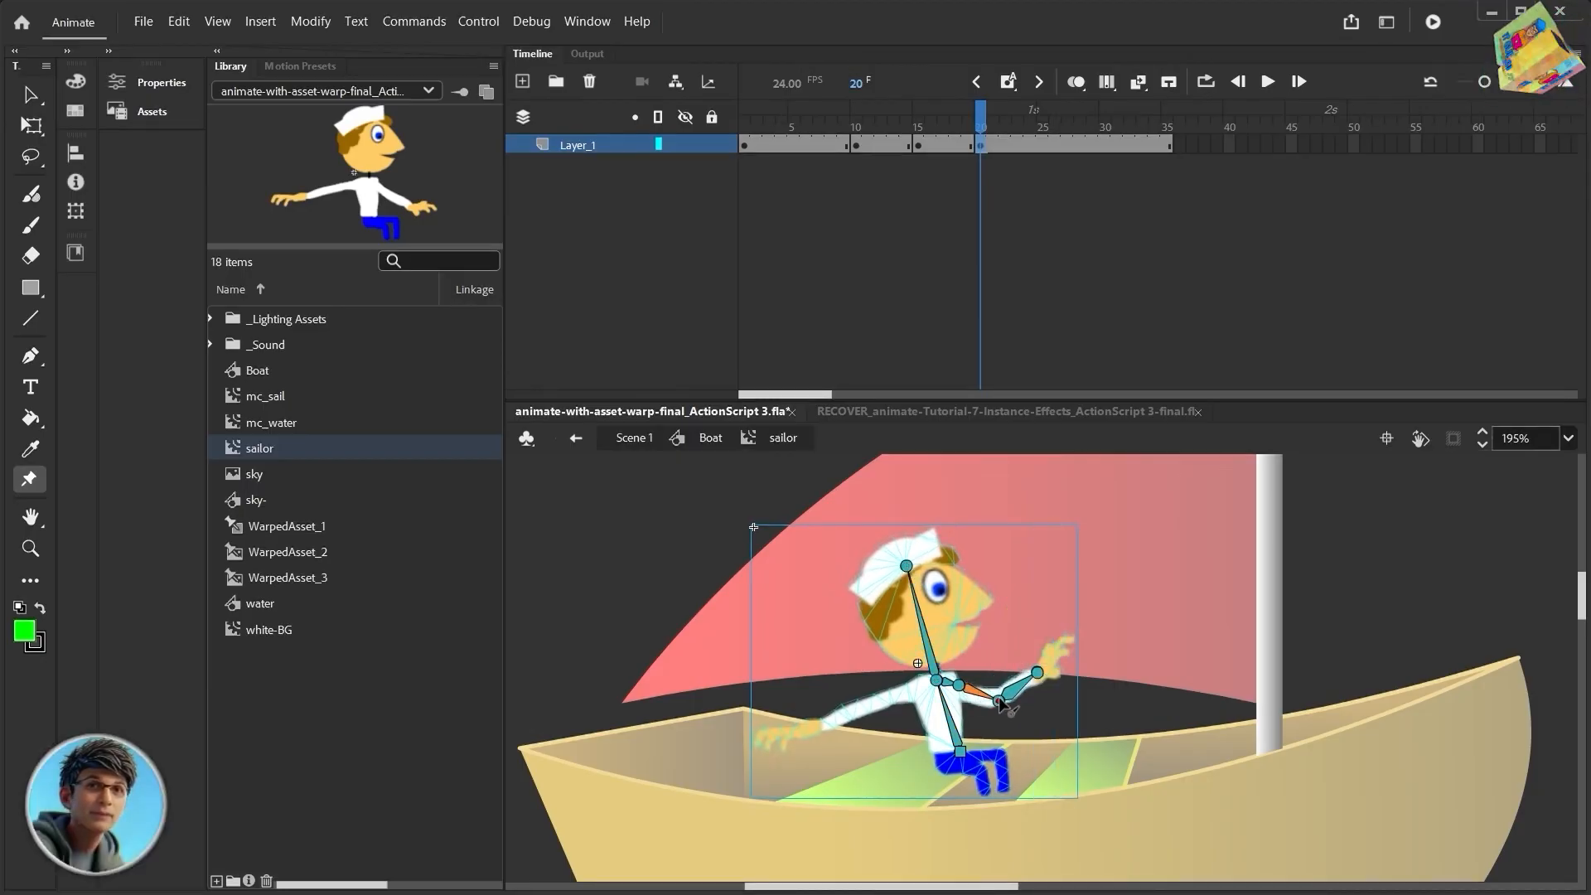
Add a keyframe at frame 25 with the sailor's front arm lowered to the boat's bench and the head tilted forward to upright
drag(983, 122, 1046, 147)
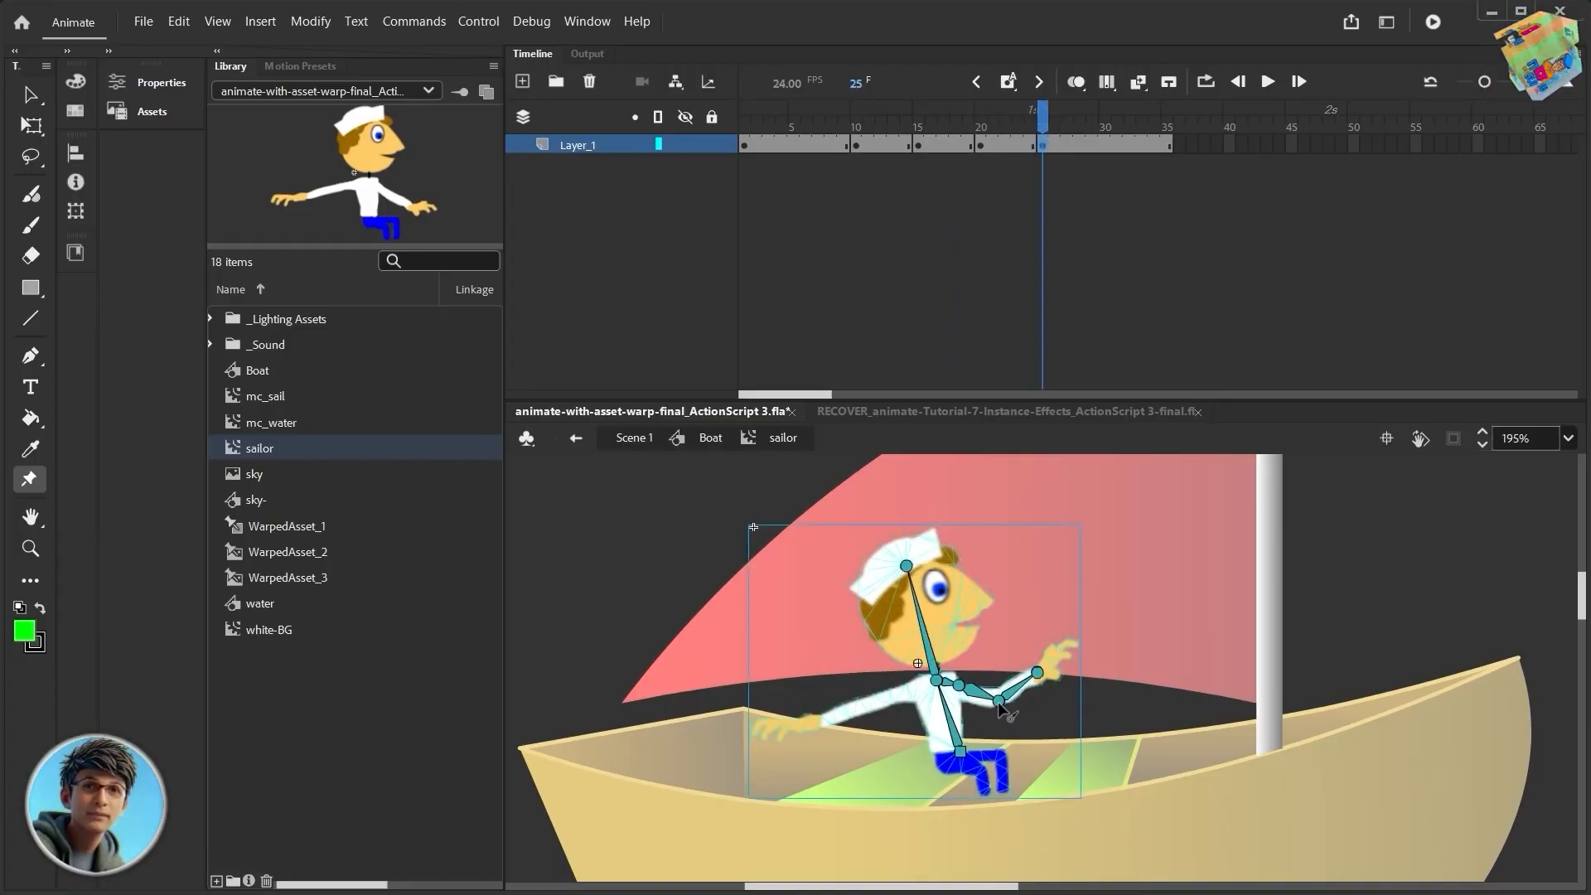
drag(1000, 706, 1053, 738)
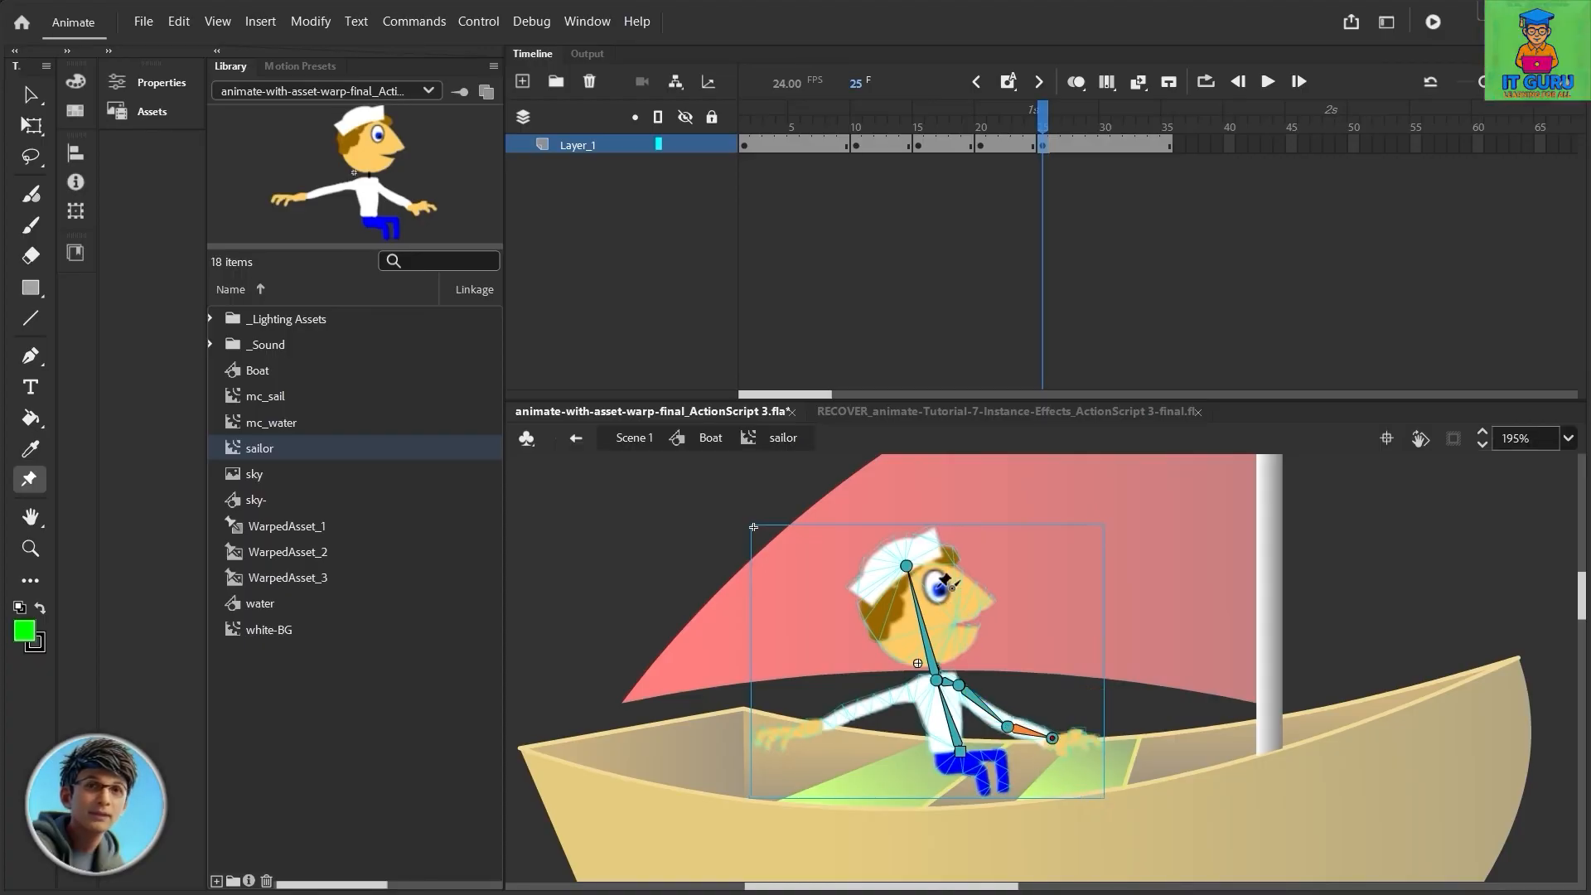
drag(907, 566, 933, 574)
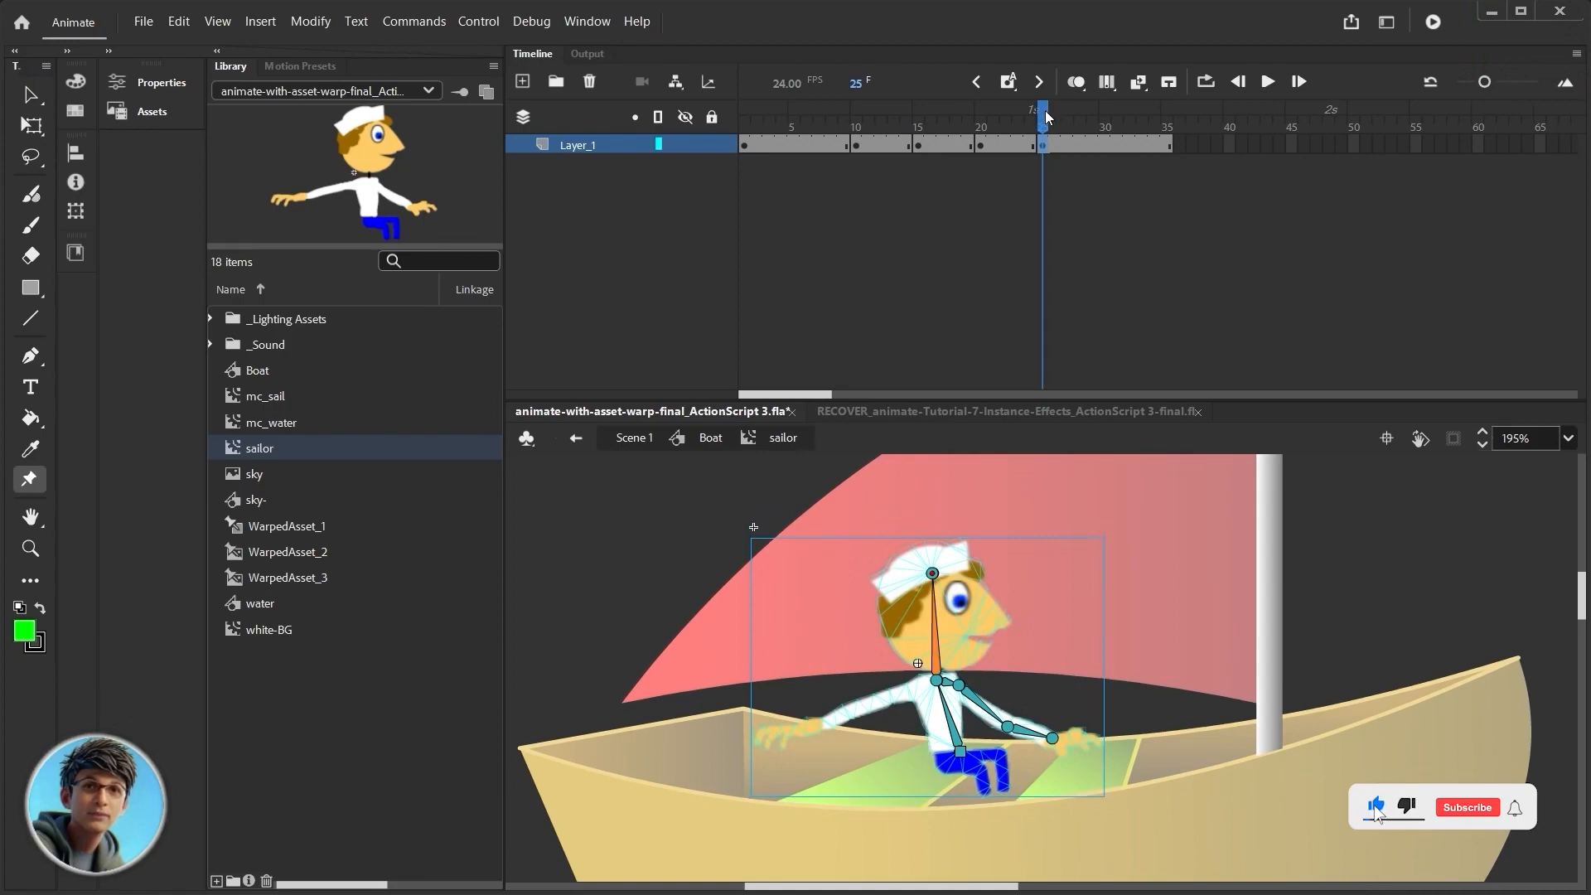
Create classic tweens between the sailor's keyframes at frames 10, 15, 20 and 25, and play the animation from near the start
drag(1046, 118, 858, 157)
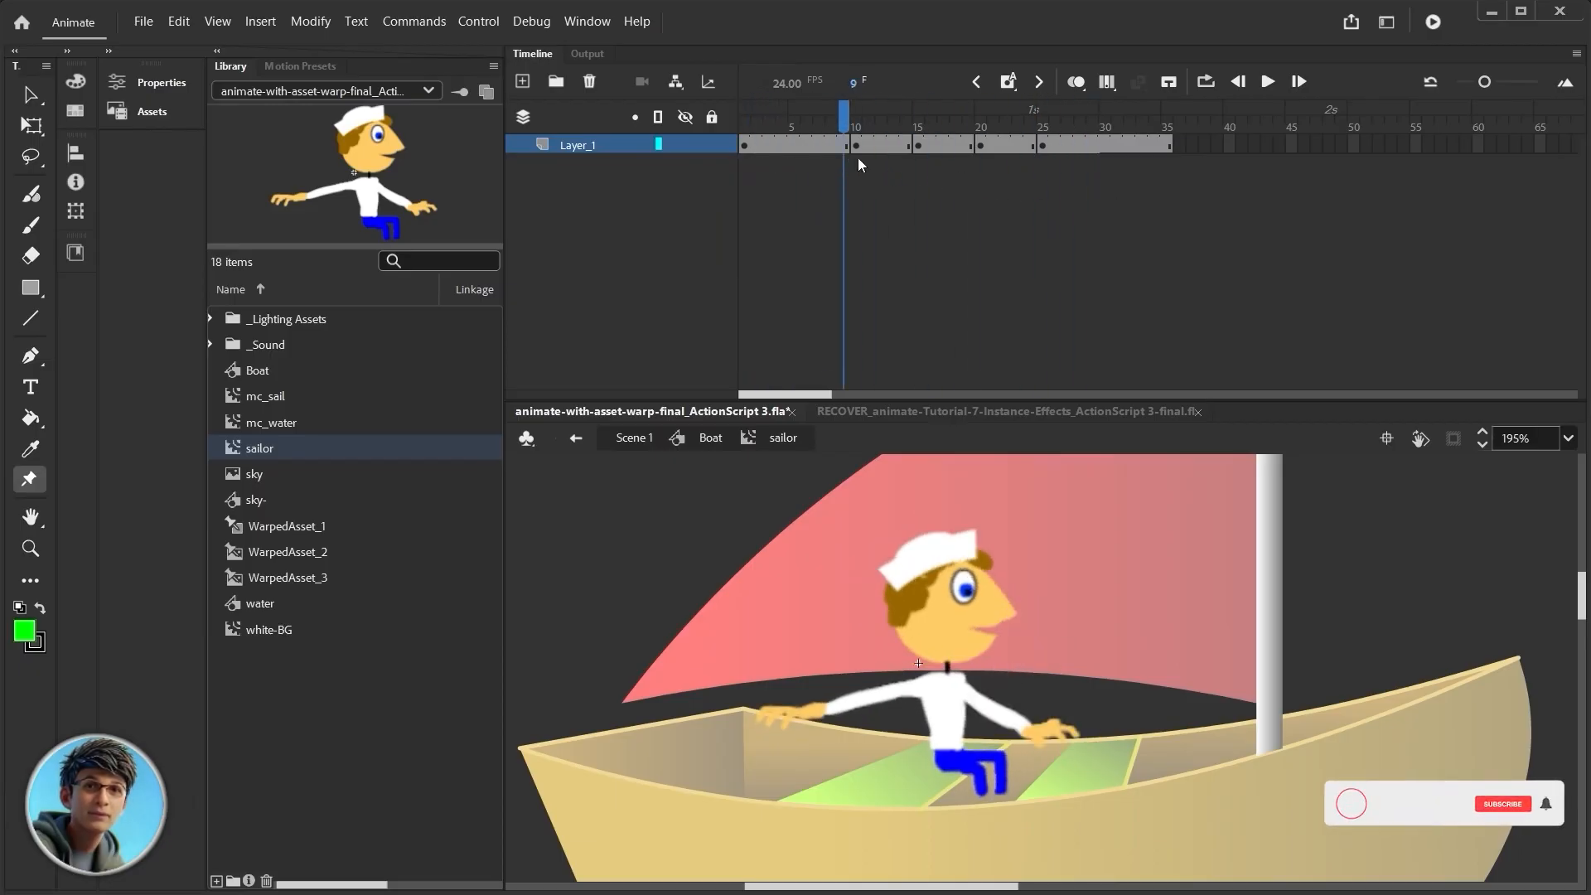
right_click(880, 147)
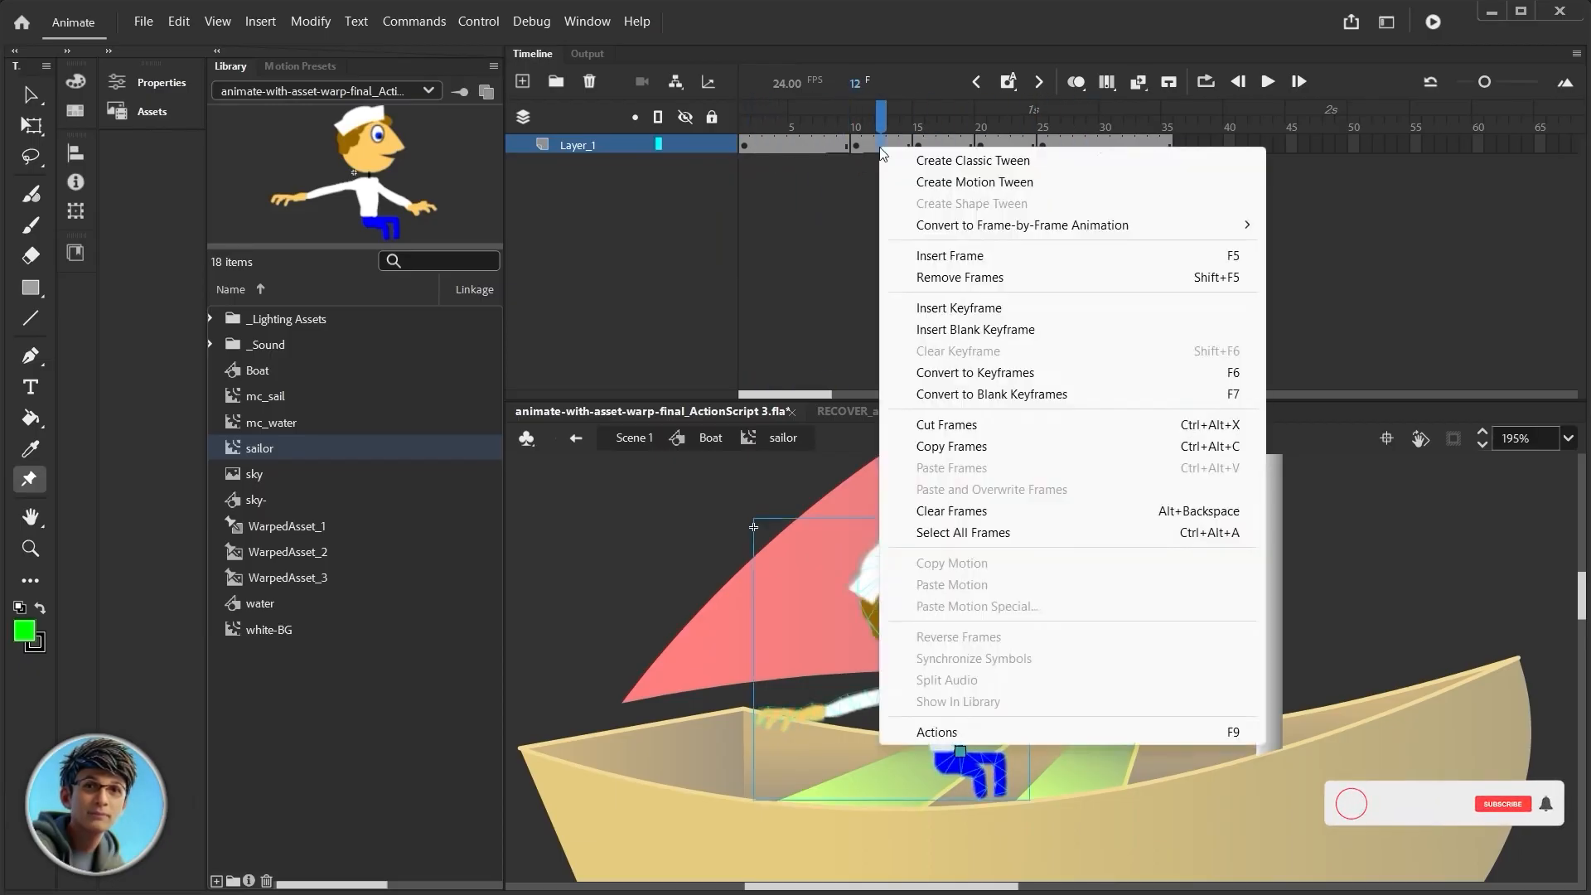
click(987, 163)
right_click(947, 145)
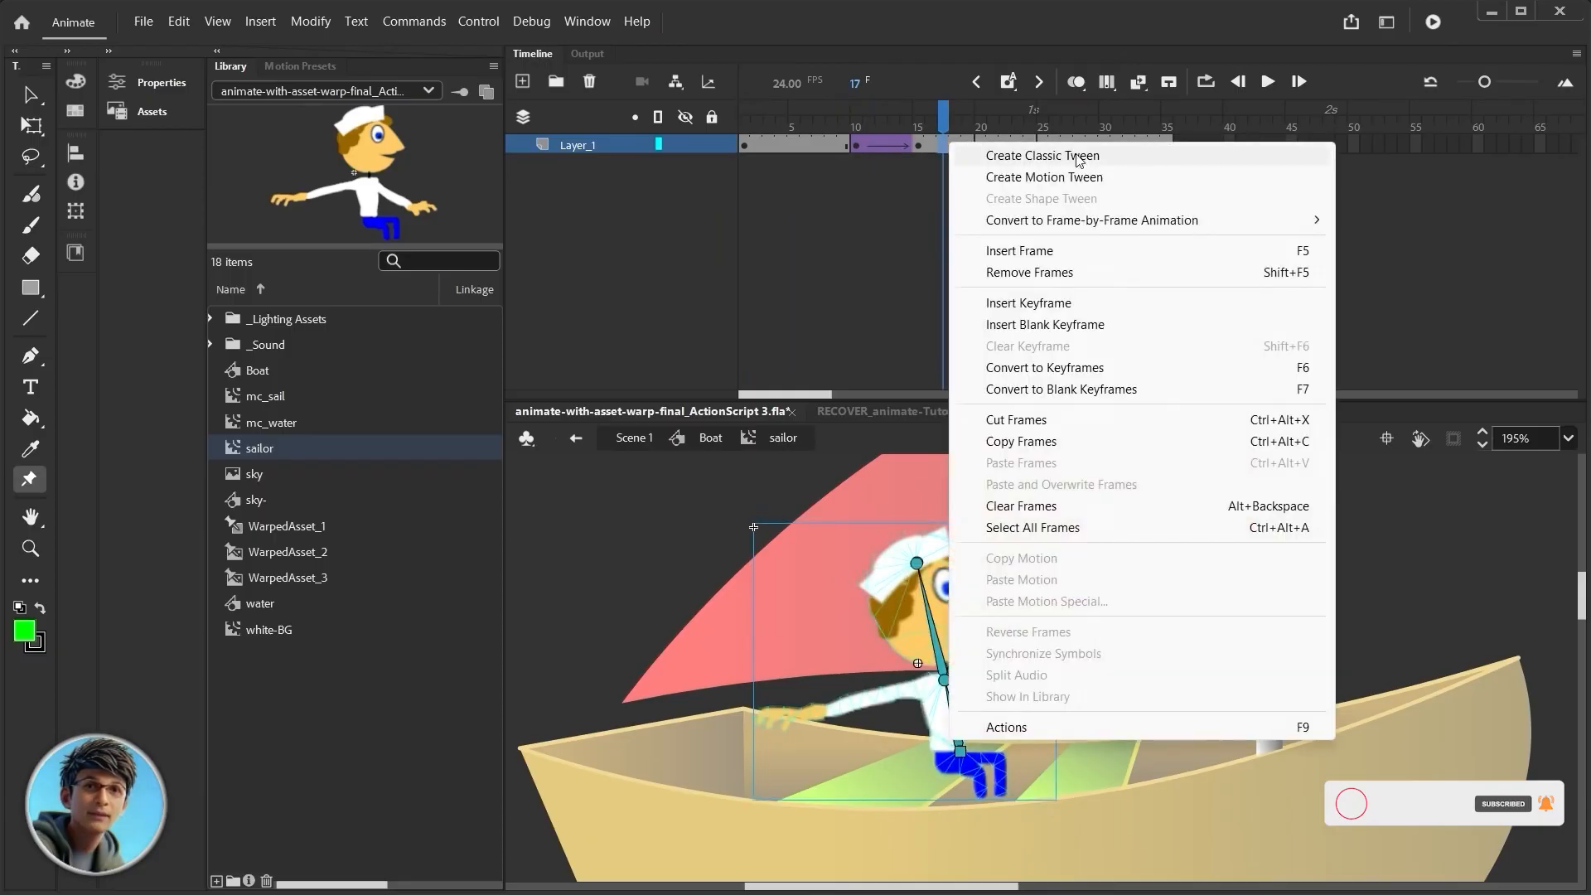
click(1078, 158)
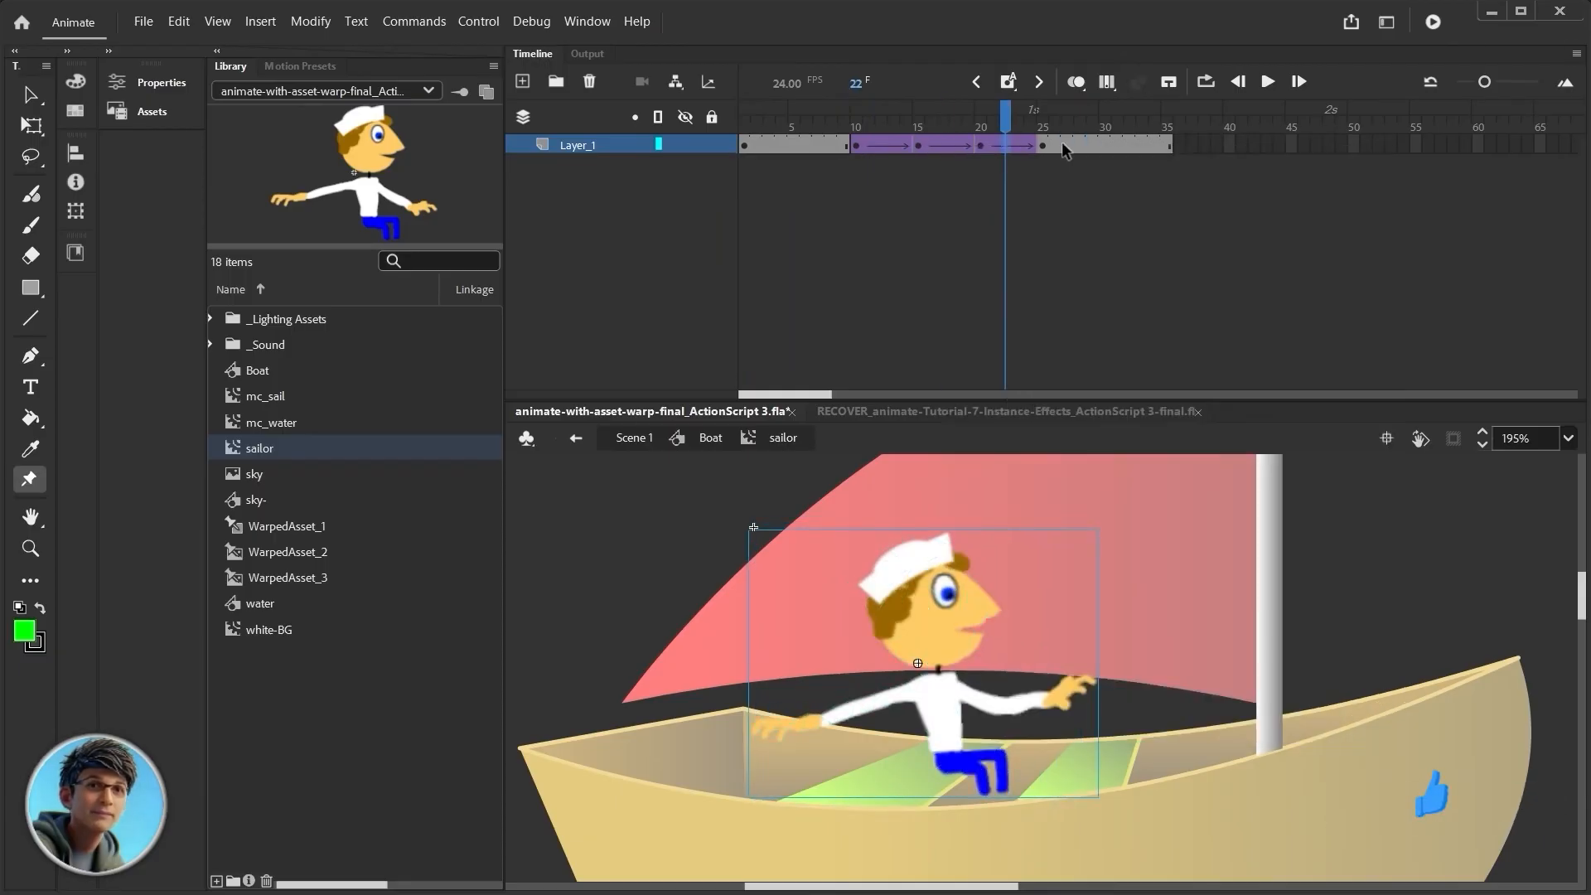
click(761, 126)
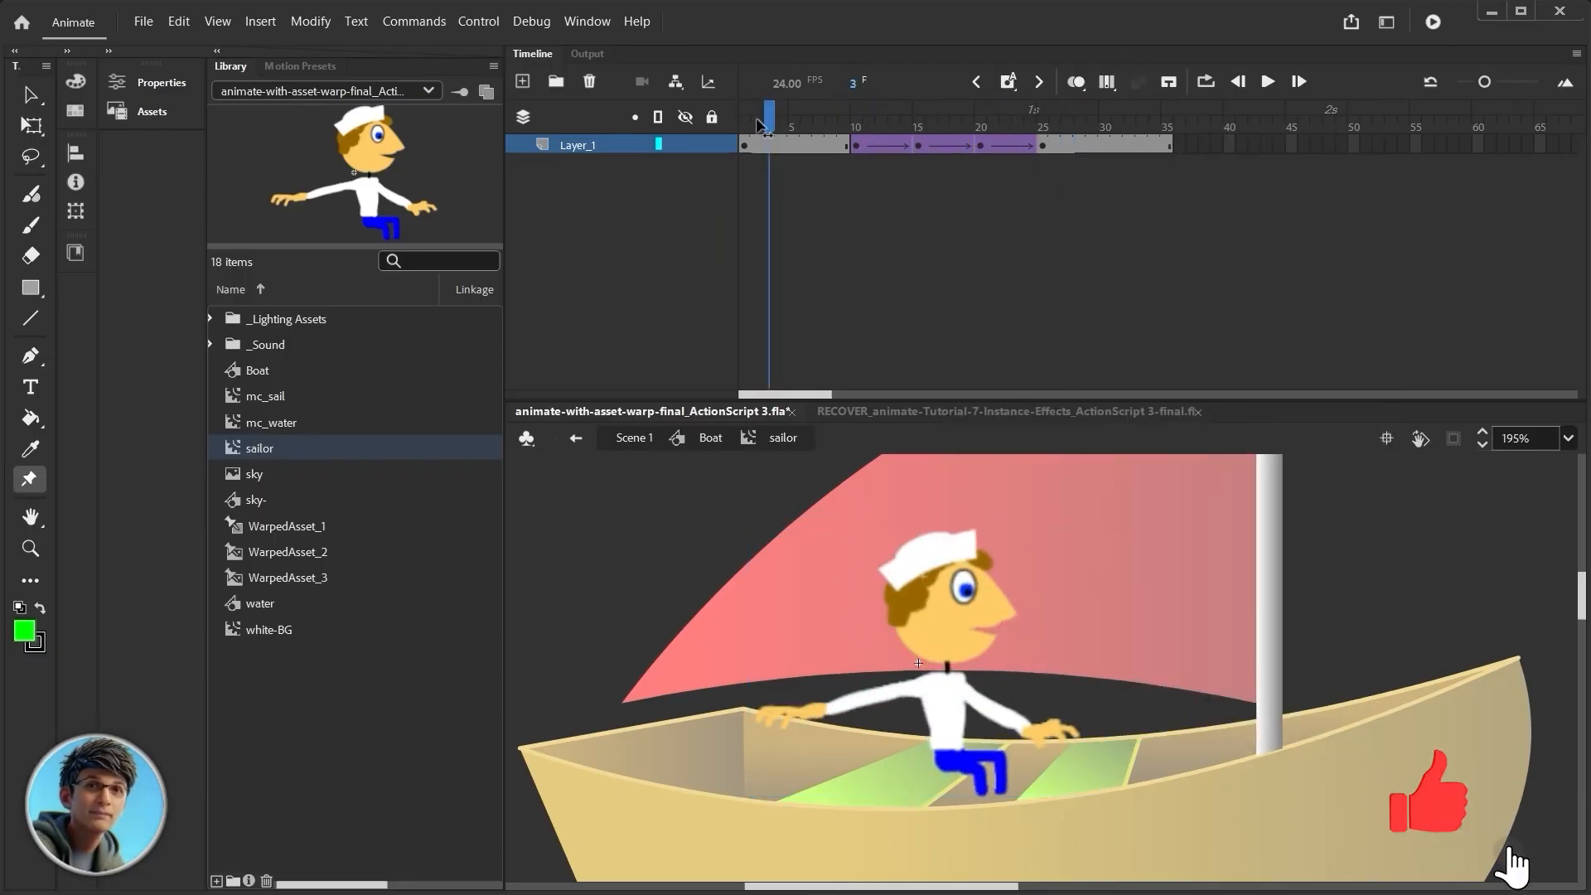
click(1267, 85)
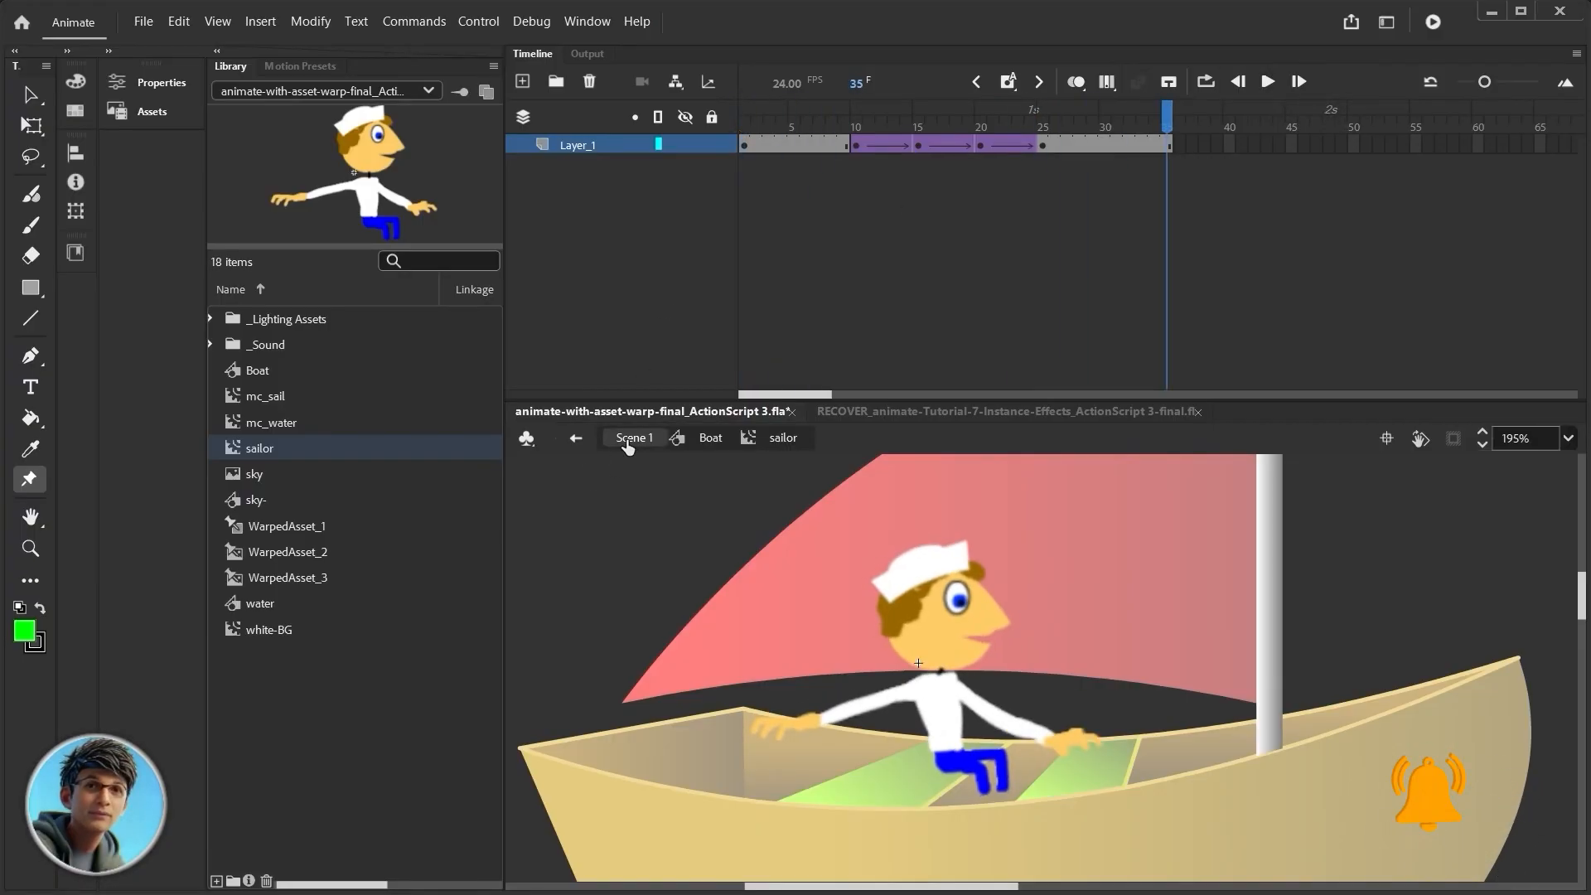
Return through the Boat symbol to Scene 1 and test the movie to check the waving sailor
click(710, 438)
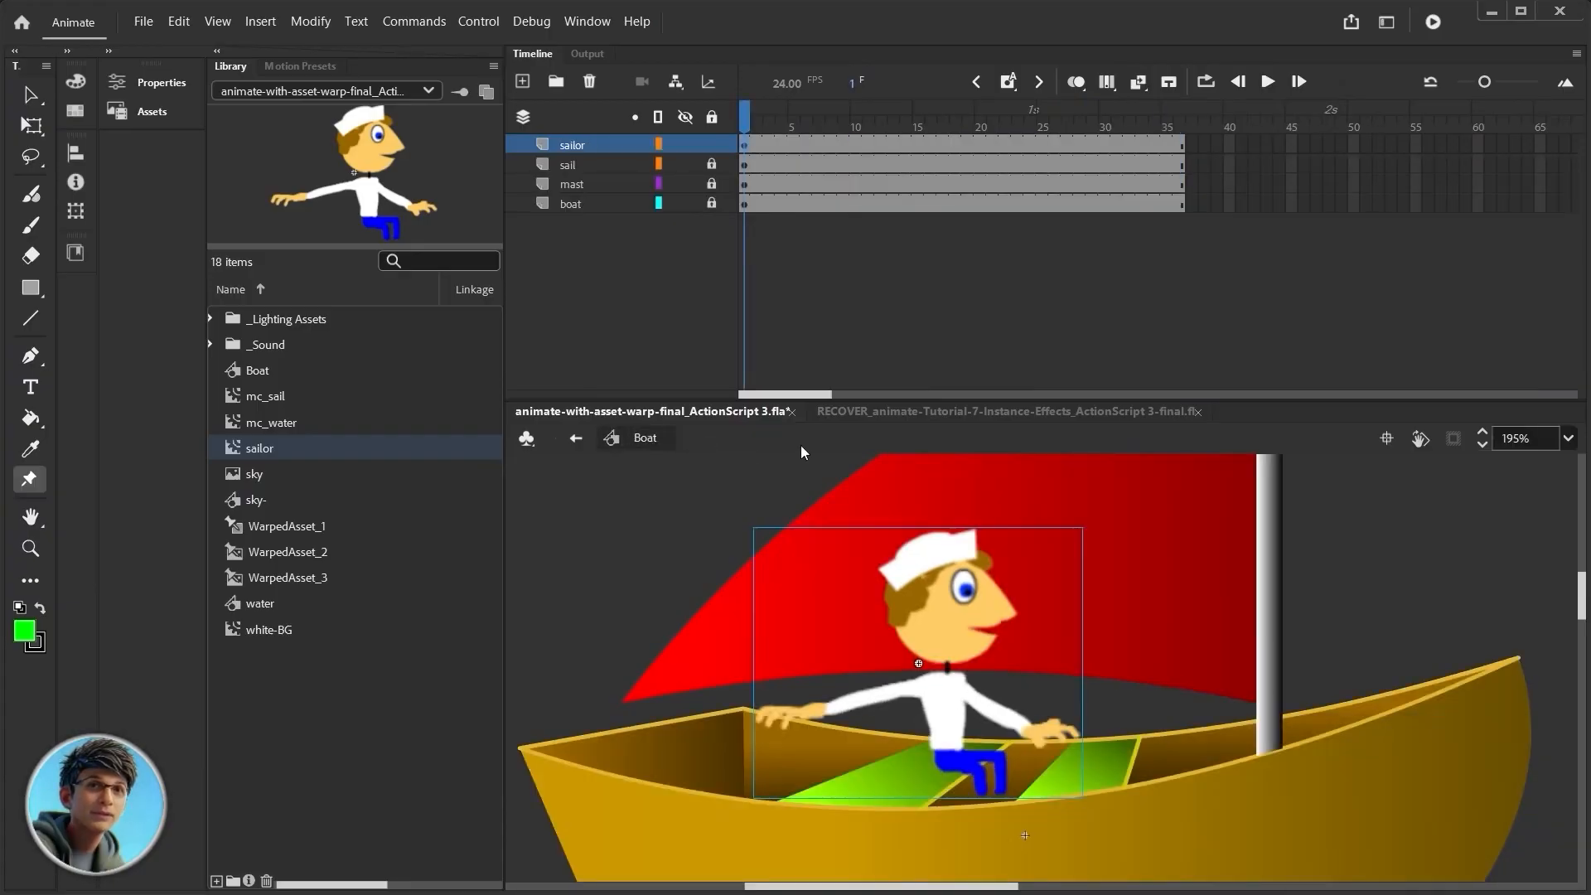
drag(746, 118, 743, 182)
click(578, 438)
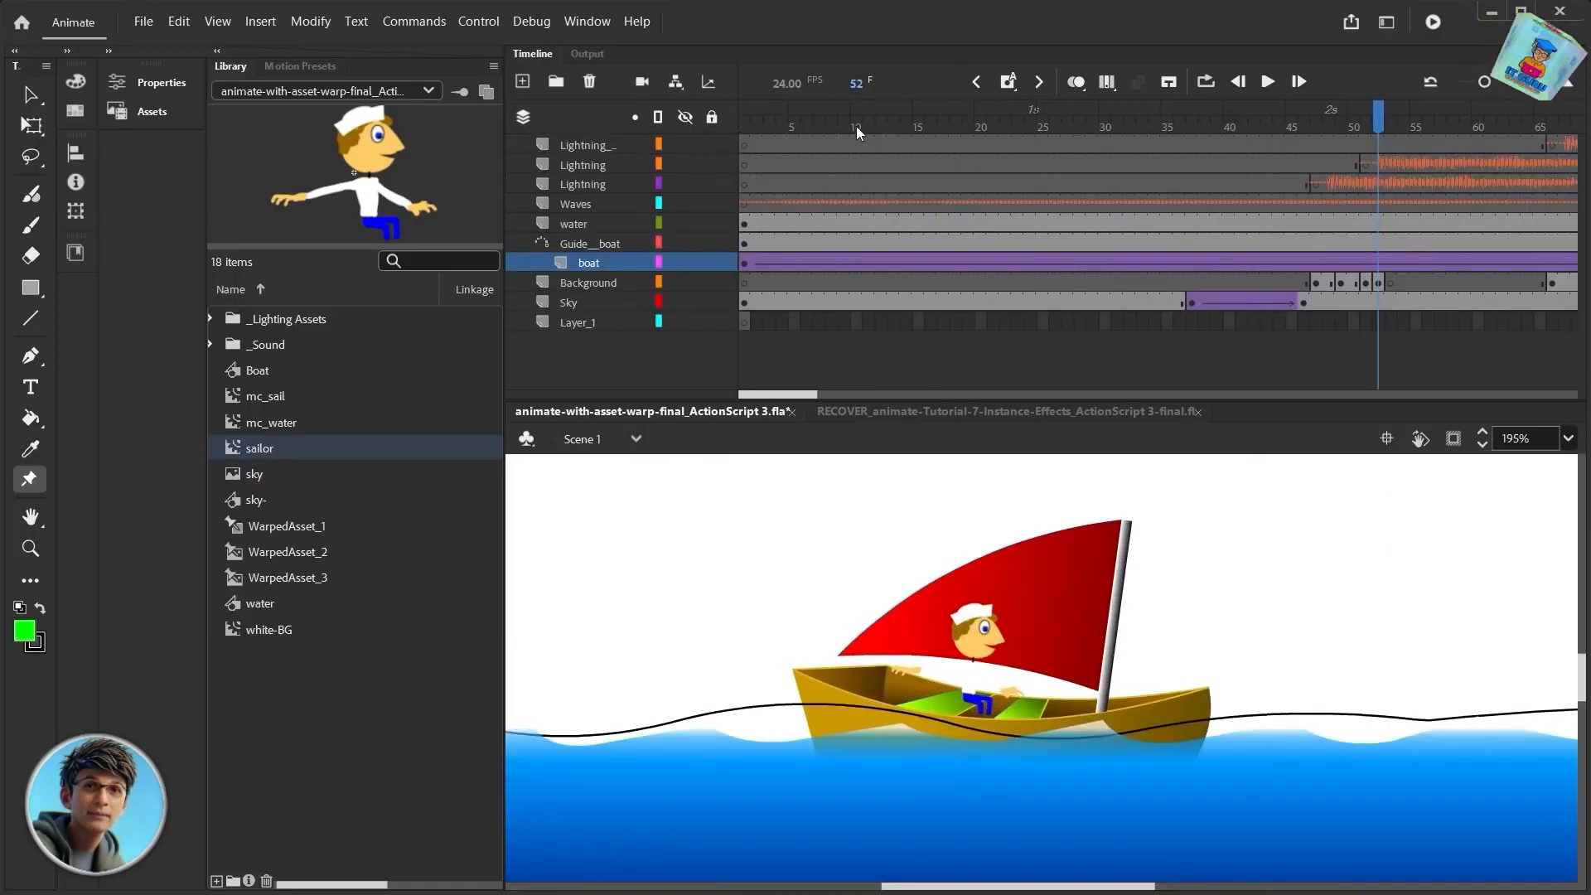
click(494, 21)
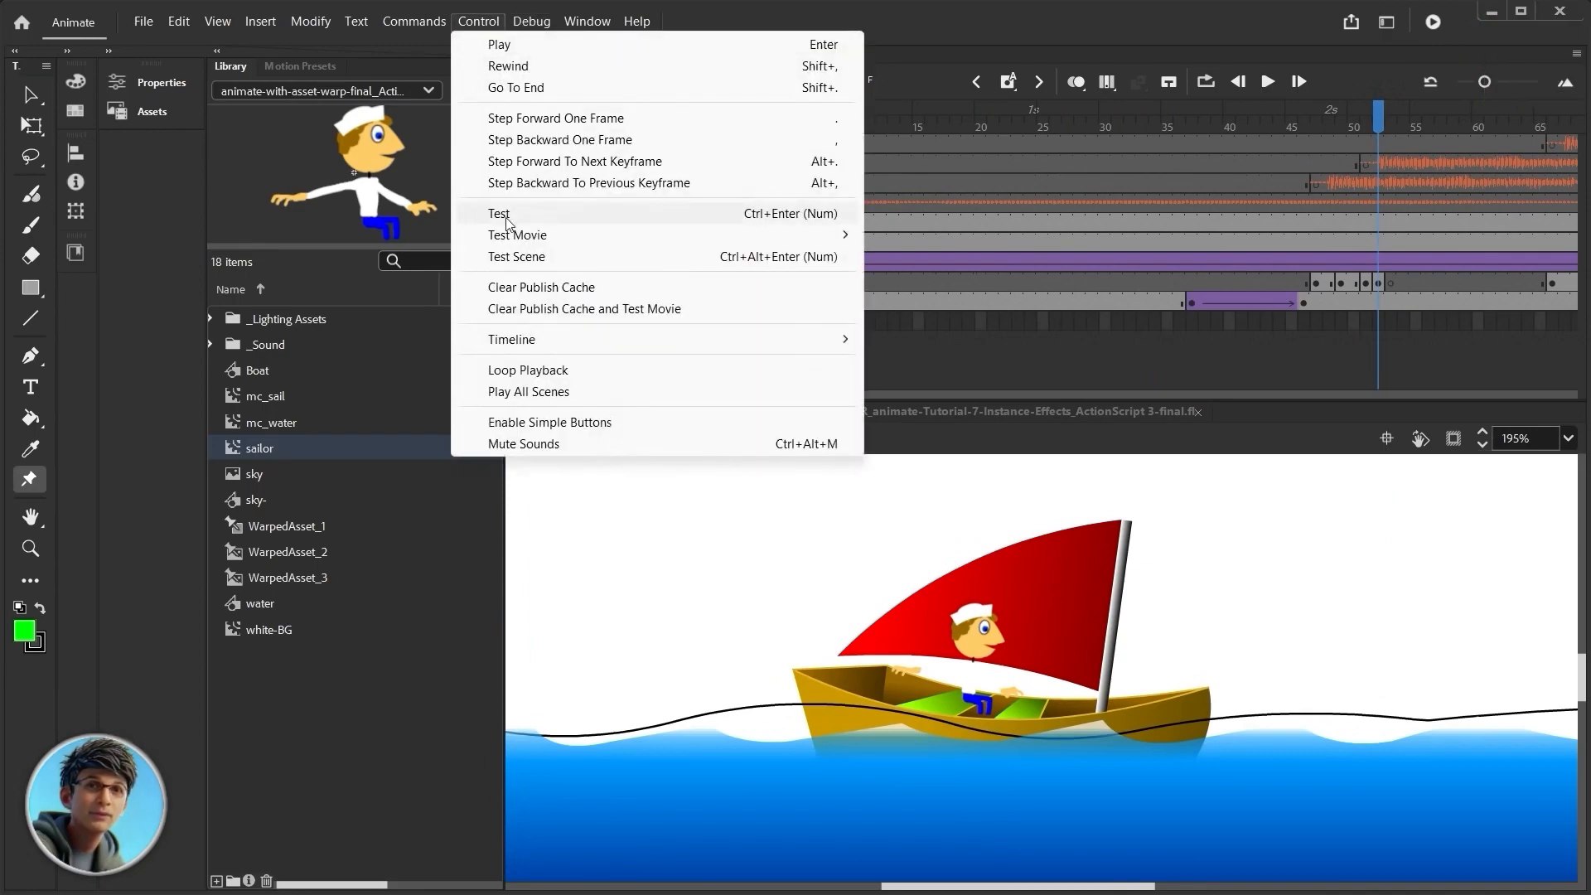
click(499, 214)
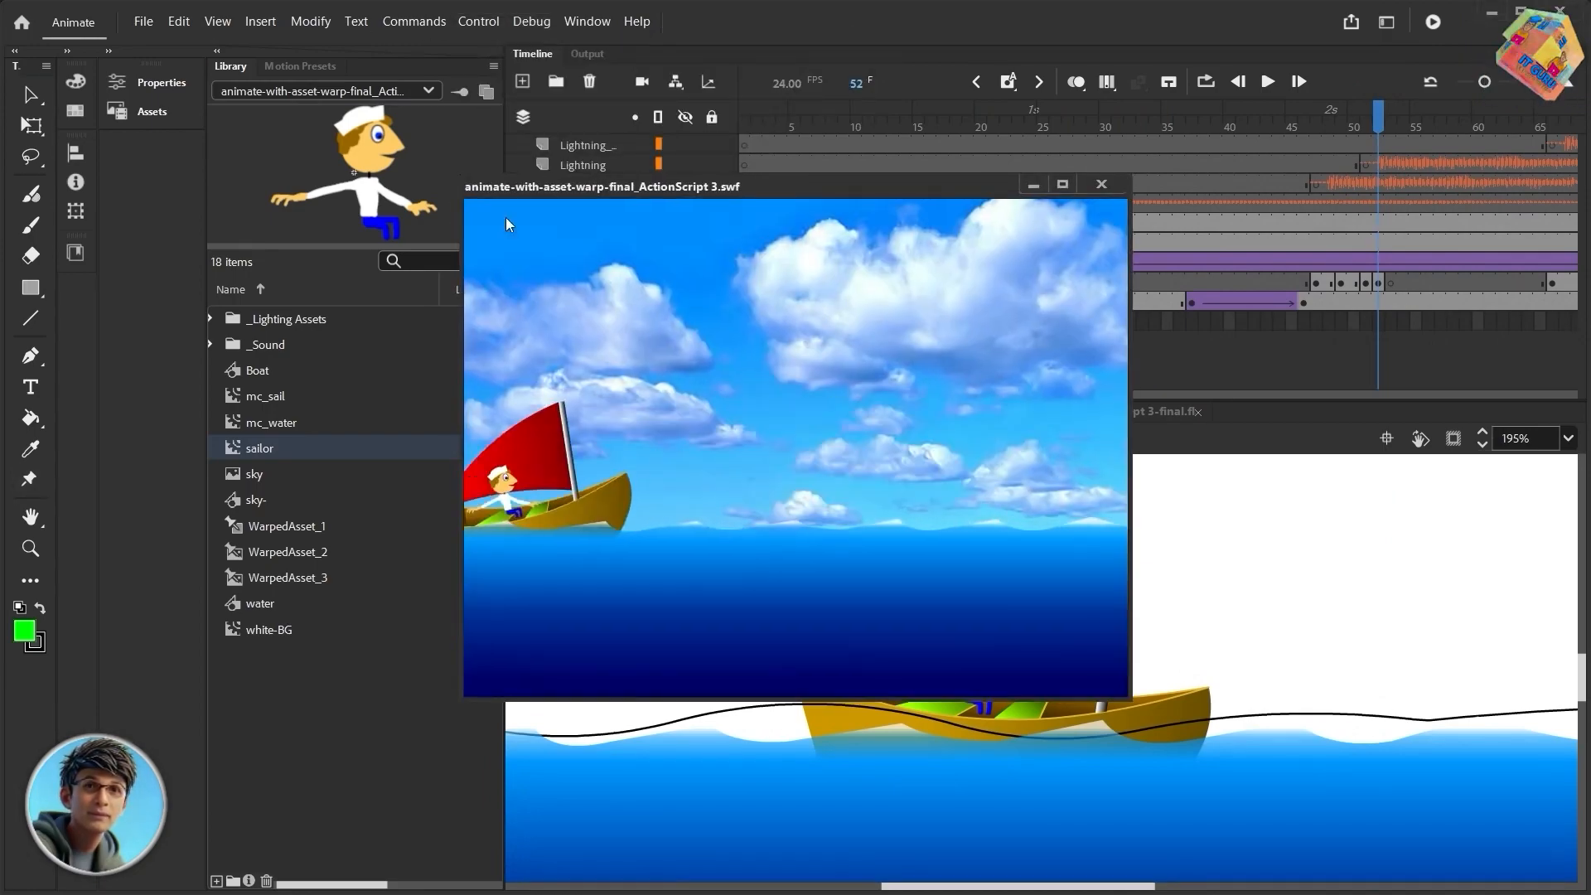